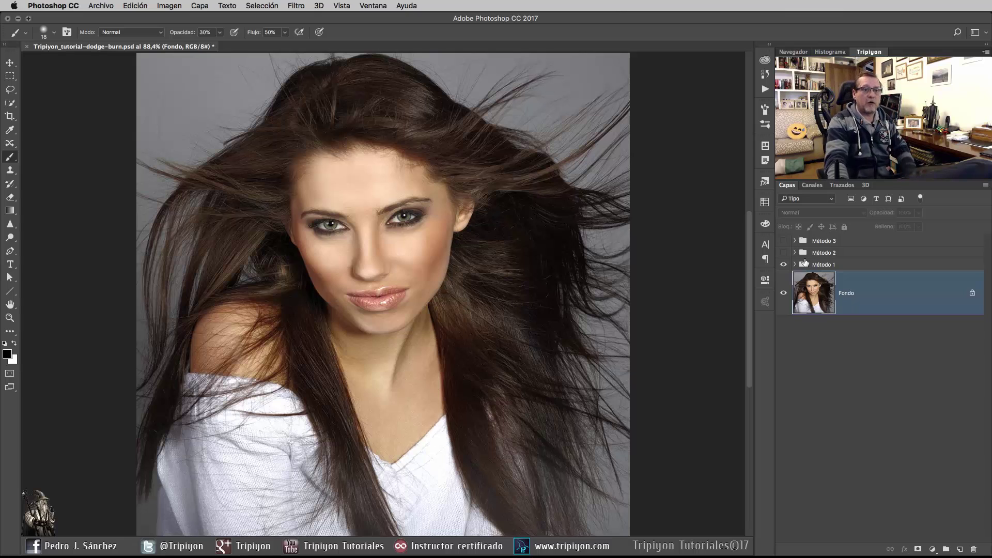
# - Hide the existing Método 1 group and create a new group directly above Fondo named Método 1
pyautogui.click(783, 265)
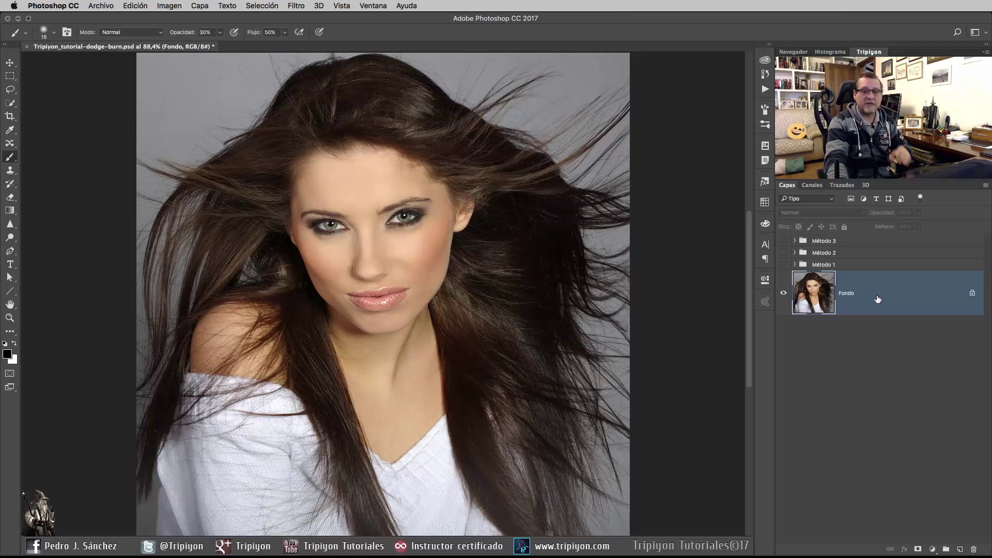
pyautogui.click(947, 551)
pyautogui.doubleClick(819, 277)
pyautogui.write('M')
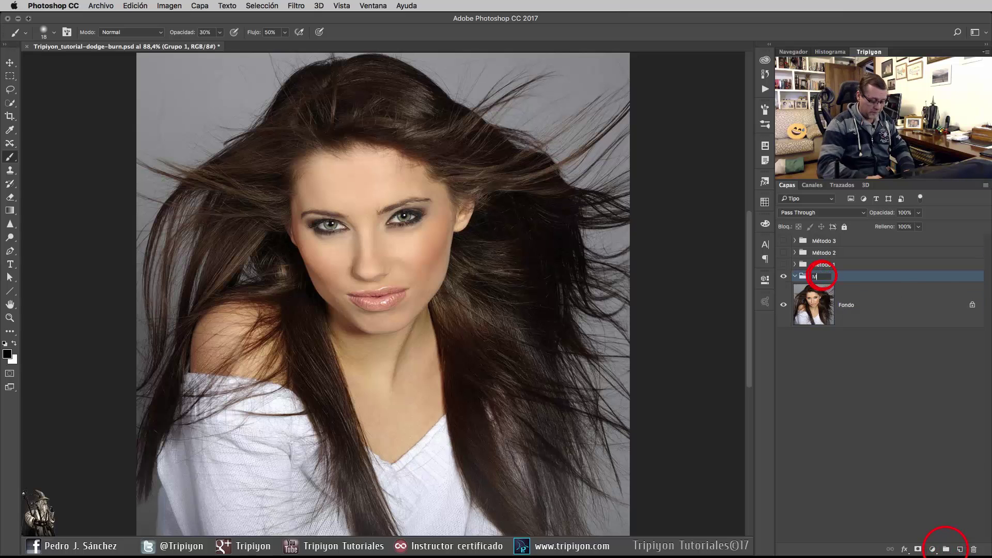
pyautogui.write('étodo 1')
pyautogui.press('Return')
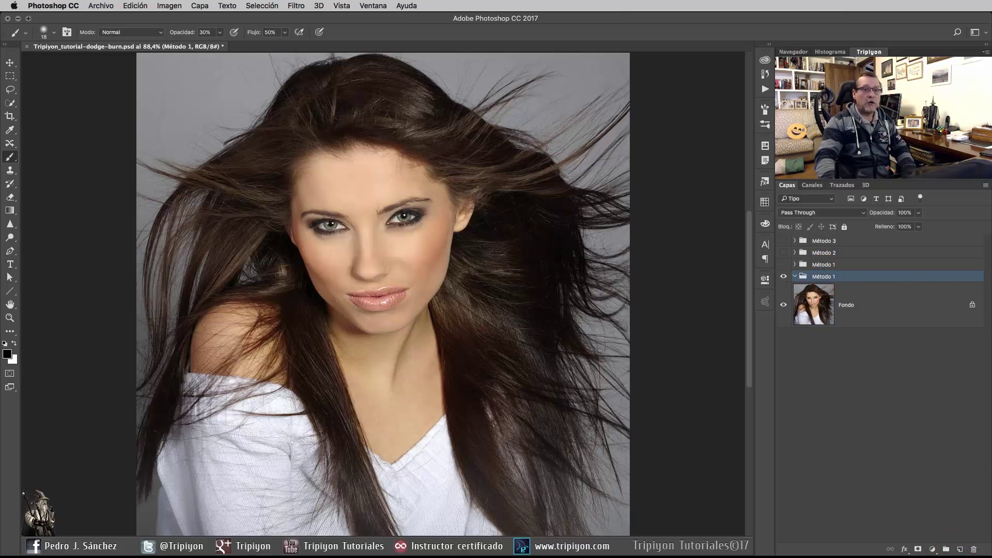
# - Add a new layer inside the new Método 1 group and fill it with 50% gris in Normal mode at 100% opacity
pyautogui.click(960, 550)
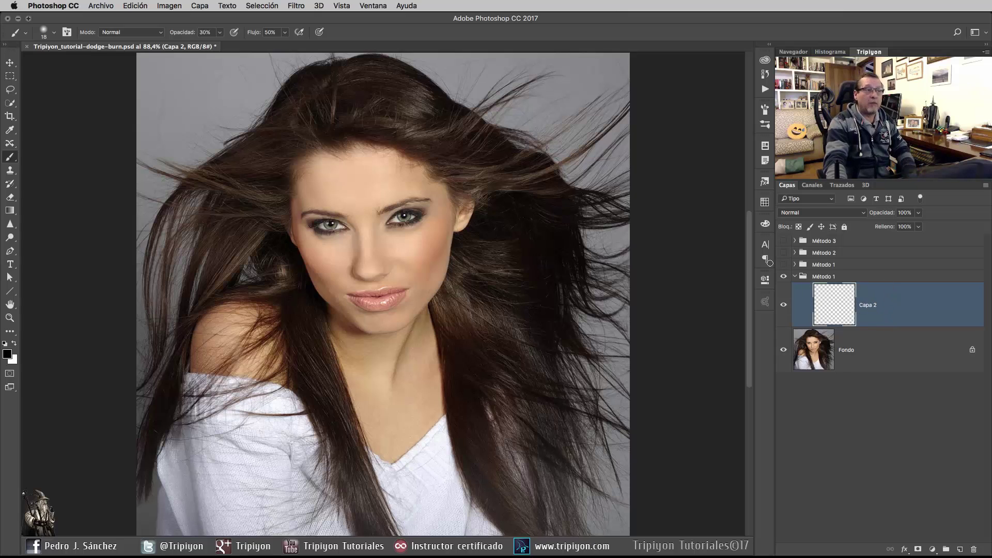
pyautogui.click(135, 7)
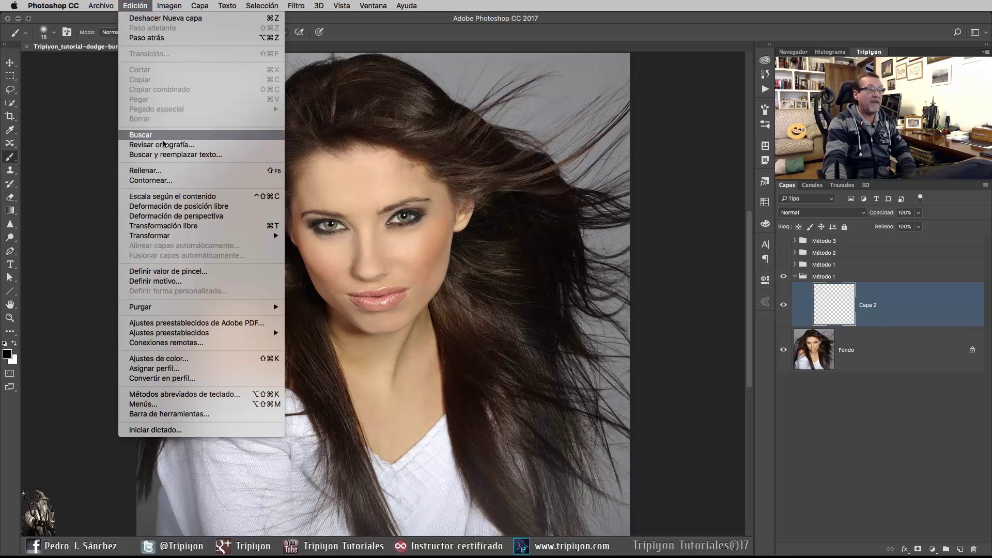
pyautogui.click(155, 171)
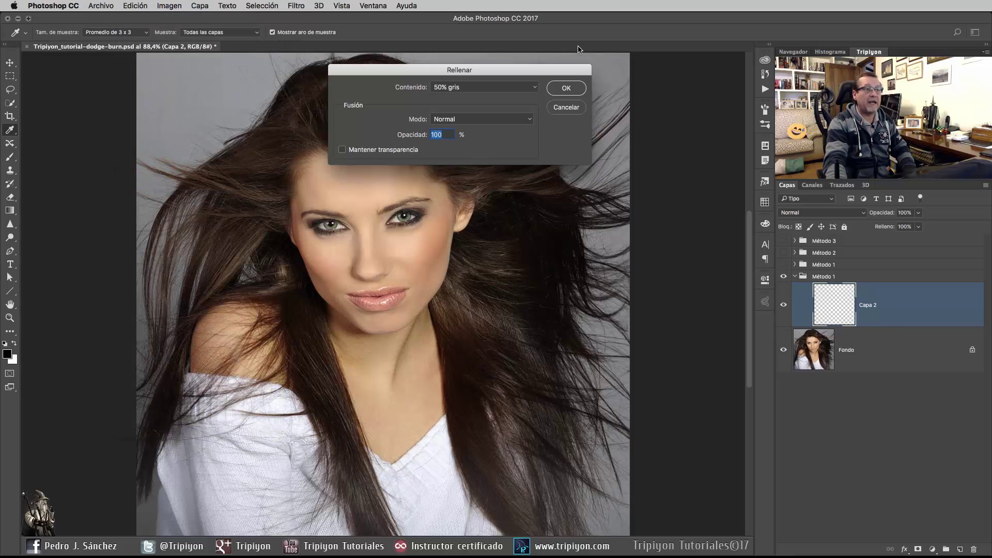
pyautogui.click(533, 86)
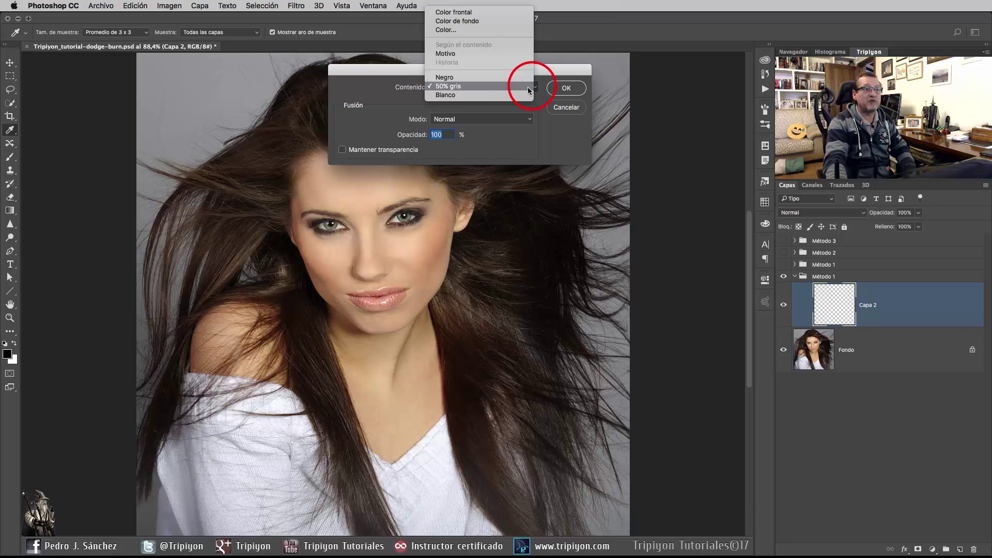
pyautogui.click(460, 88)
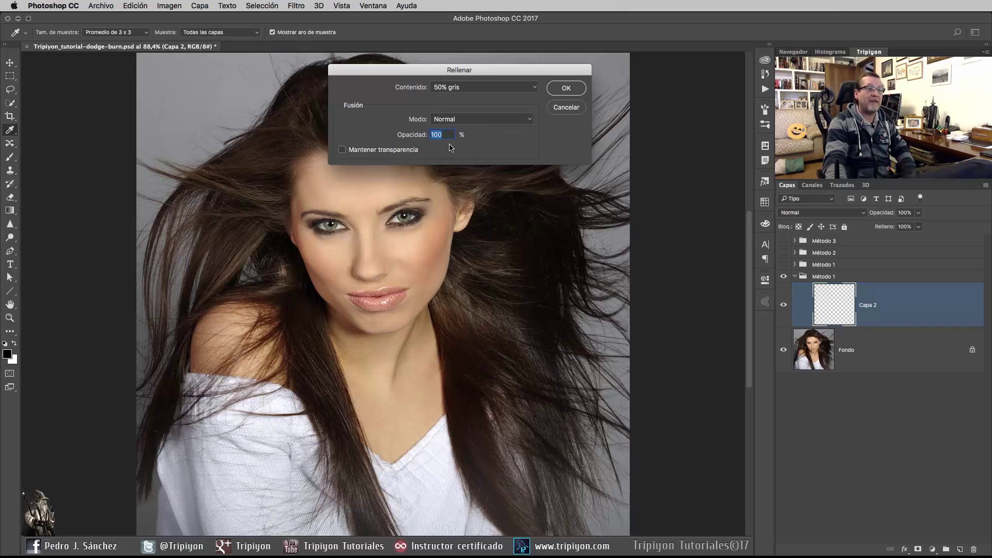
pyautogui.click(567, 88)
pyautogui.press('b')
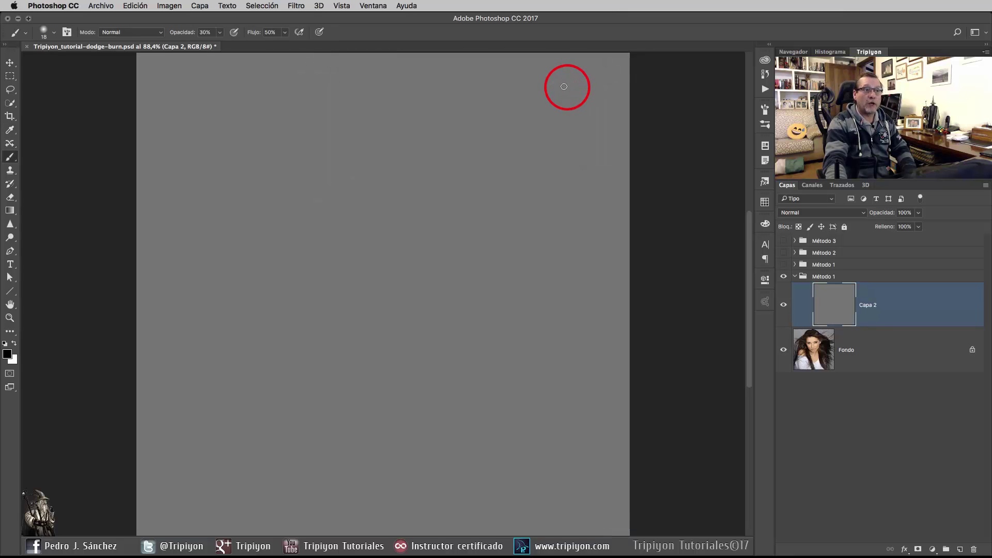
# - Set the grey layer's blend mode to Superponer
pyautogui.scroll(-1, 442, 232)
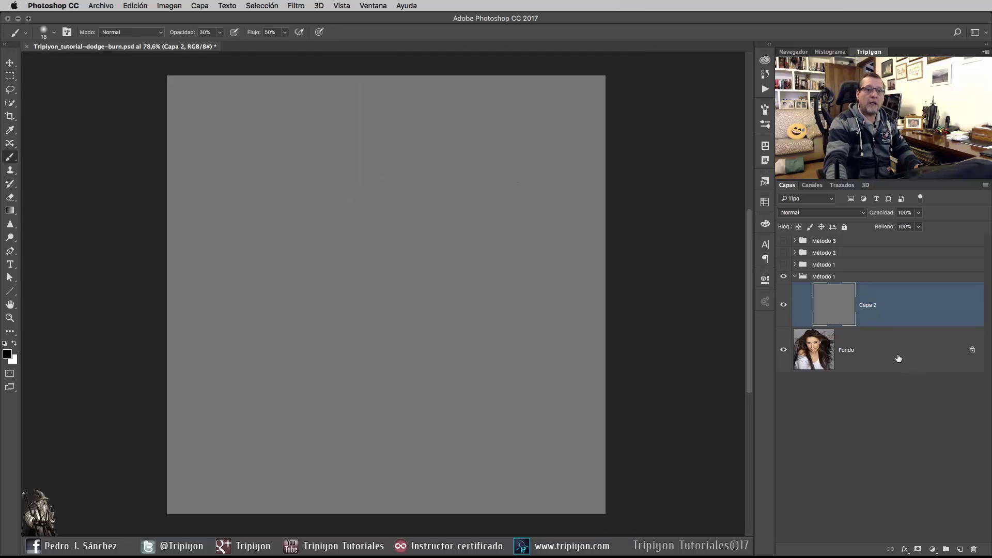
pyautogui.click(853, 213)
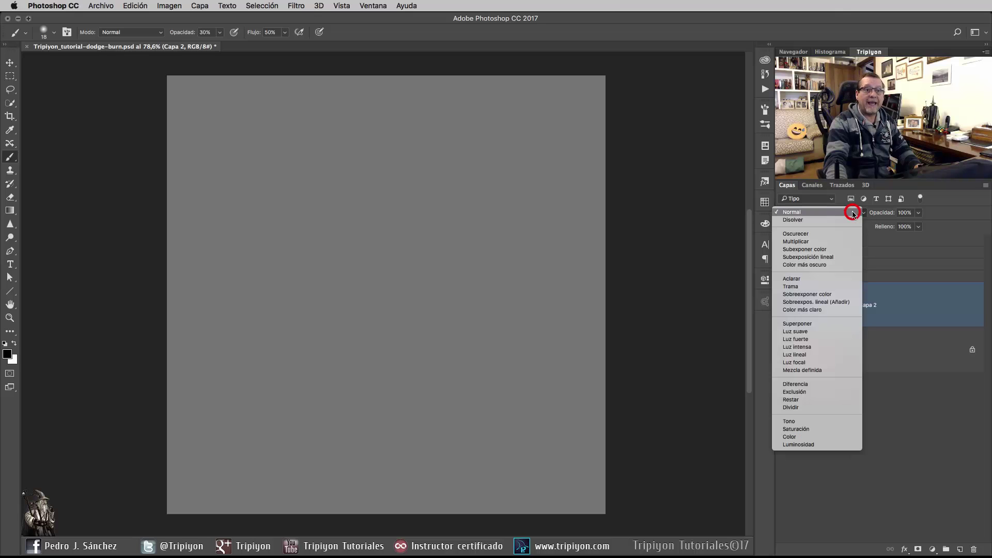
pyautogui.click(815, 324)
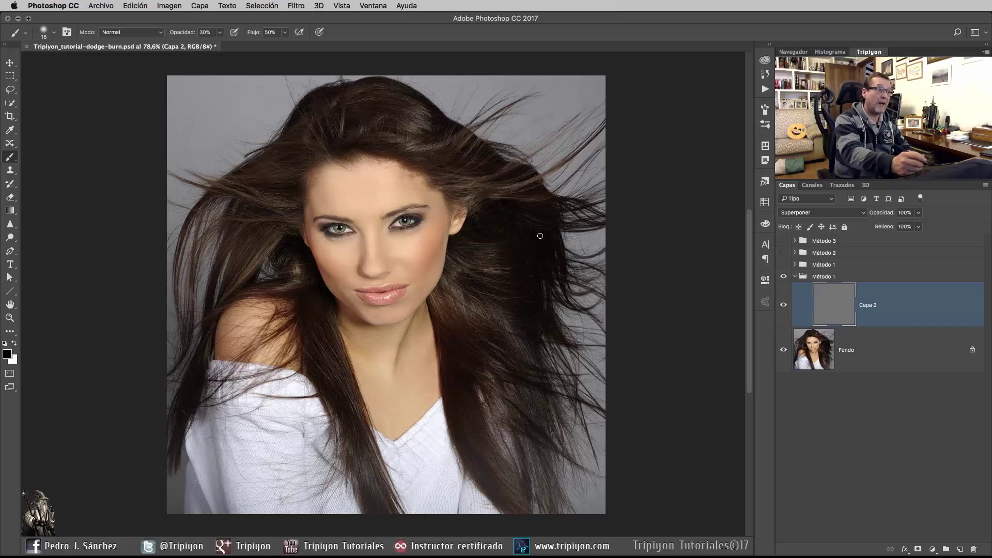
pyautogui.click(10, 238)
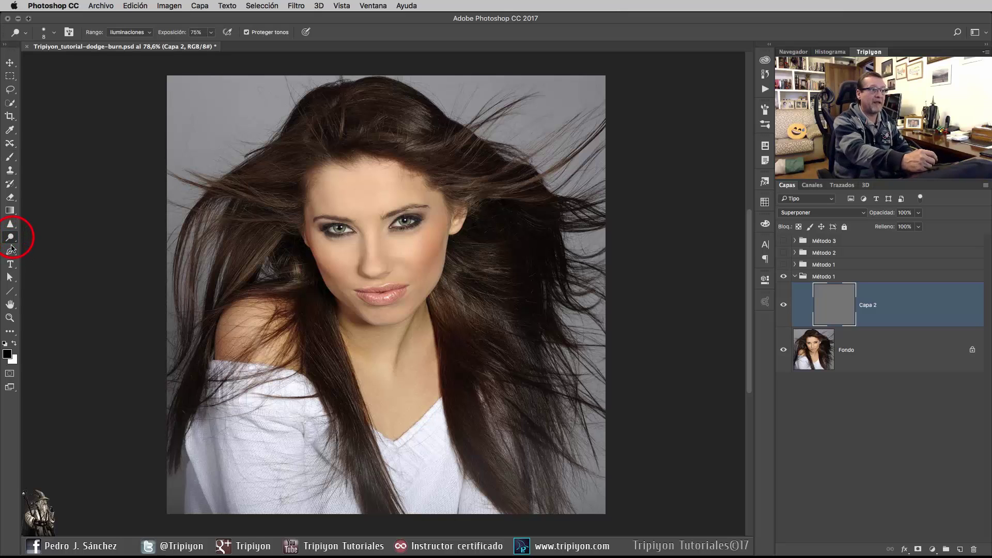
pyautogui.rightClick(11, 239)
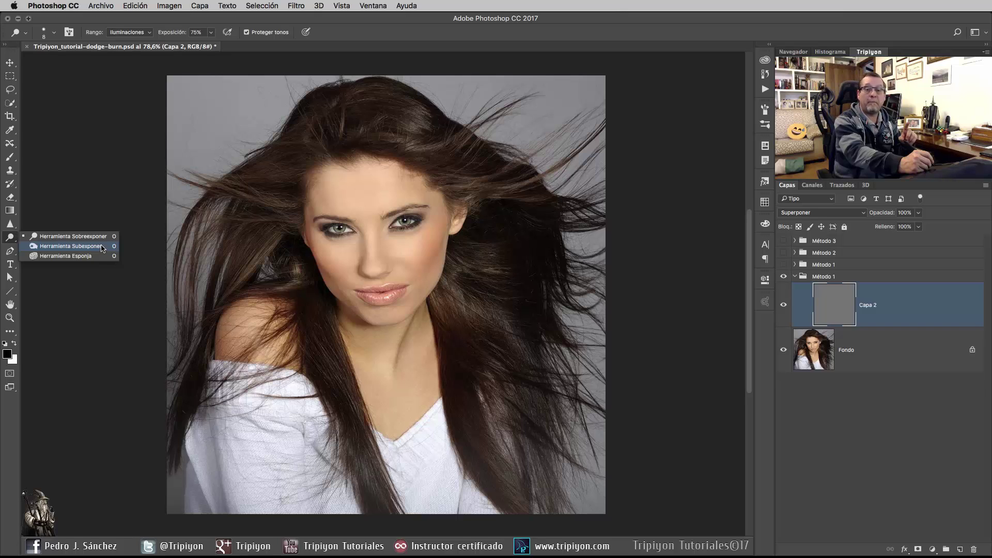
pyautogui.click(102, 248)
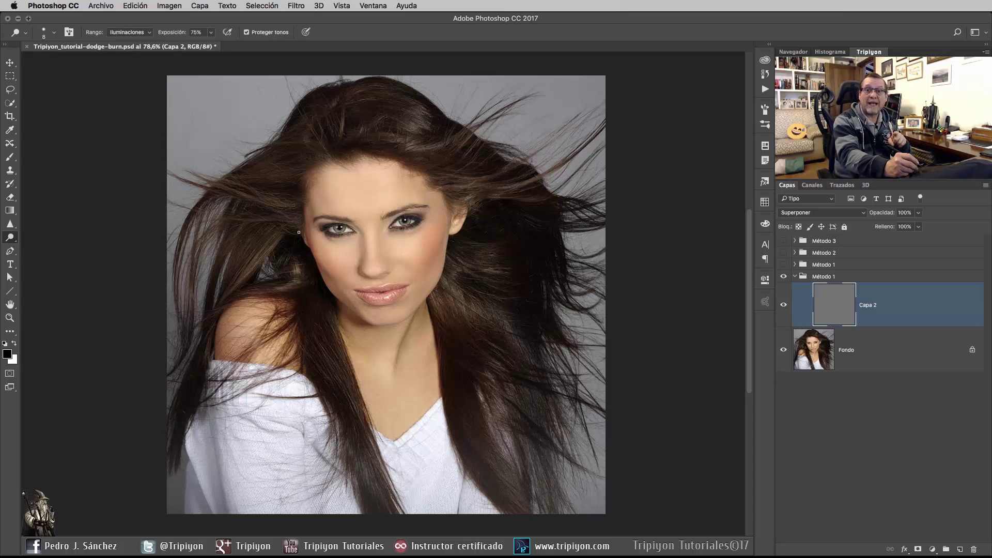
# - Set up the Brush tool with white as the foreground colour and a soft round tip at 0% hardness
pyautogui.click(11, 158)
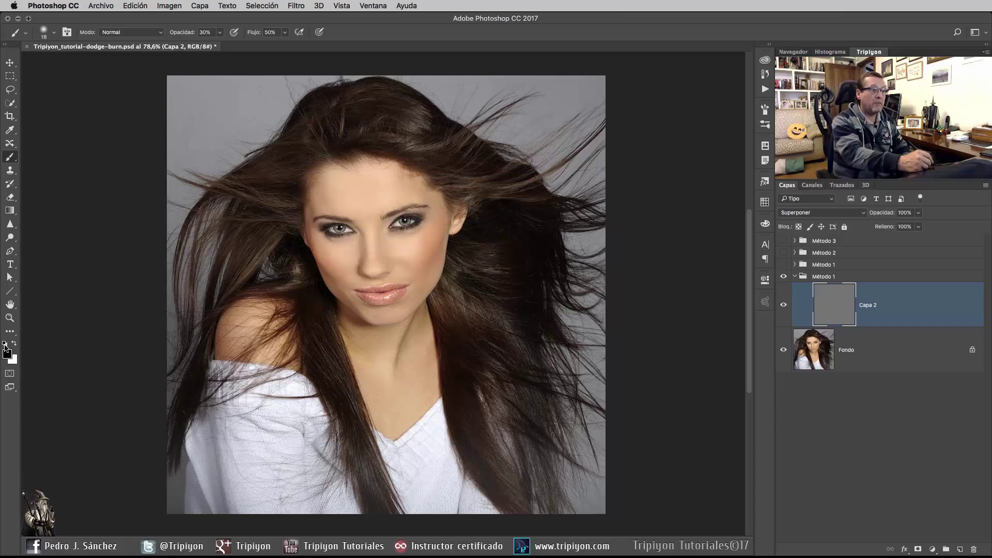
pyautogui.press('d')
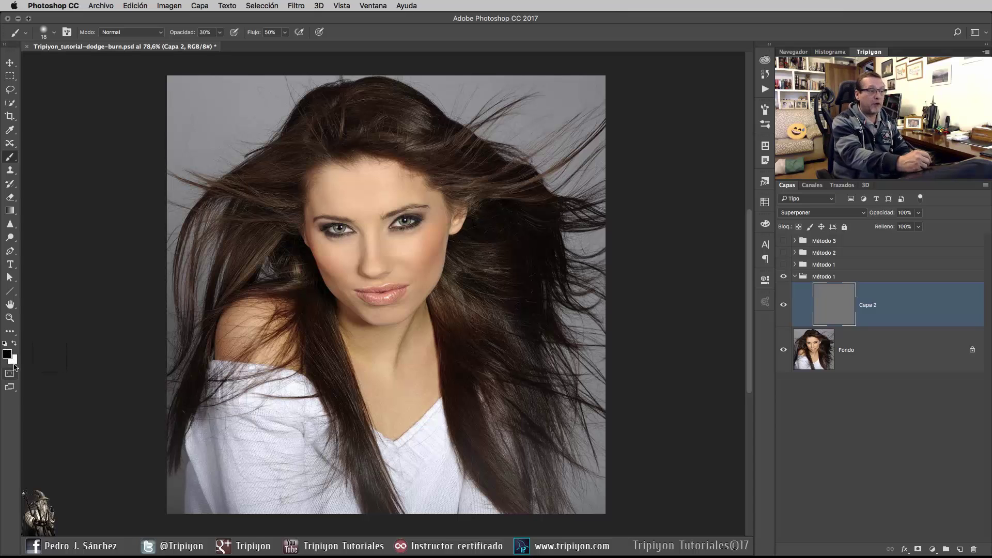
pyautogui.press('x')
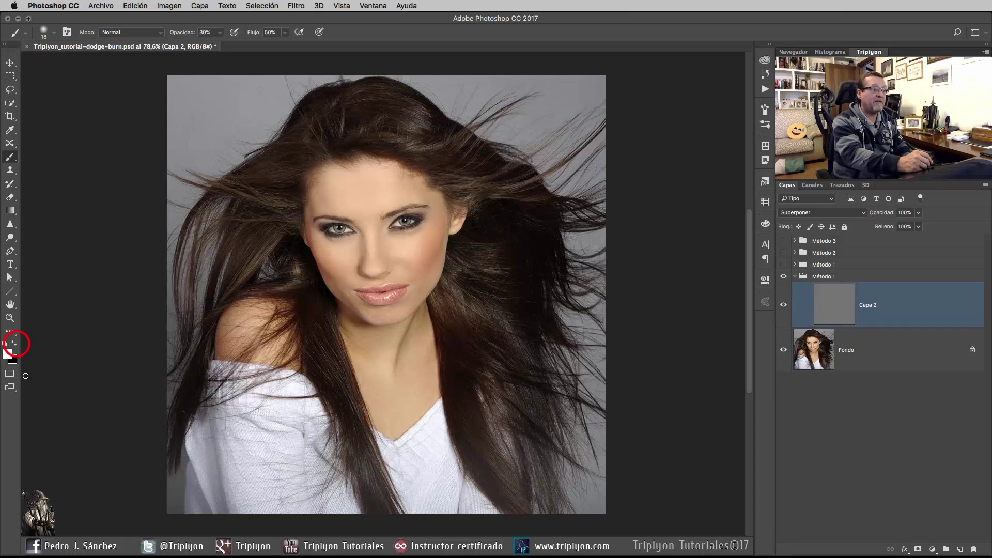
pyautogui.press('x')
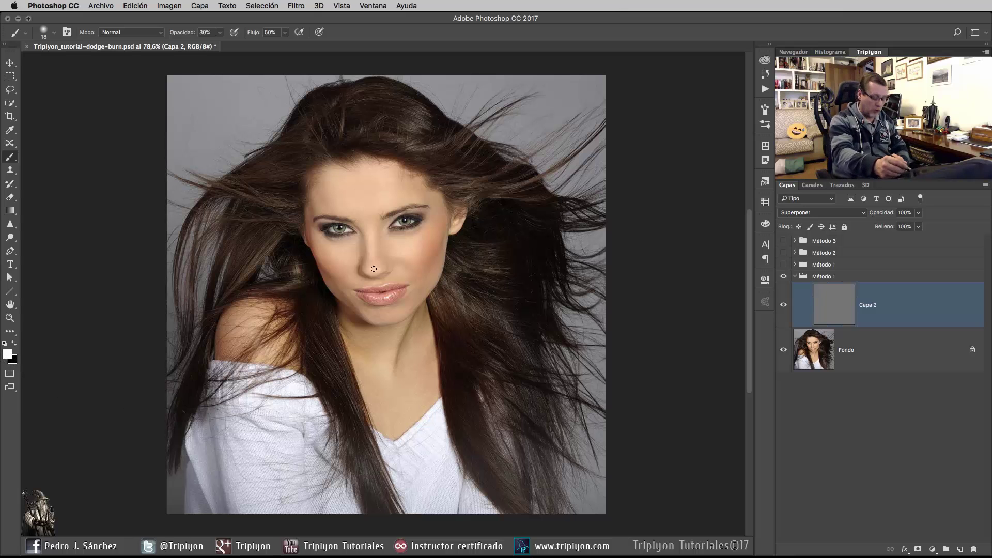
pyautogui.moveTo(355, 178); pyautogui.dragTo(384, 188)
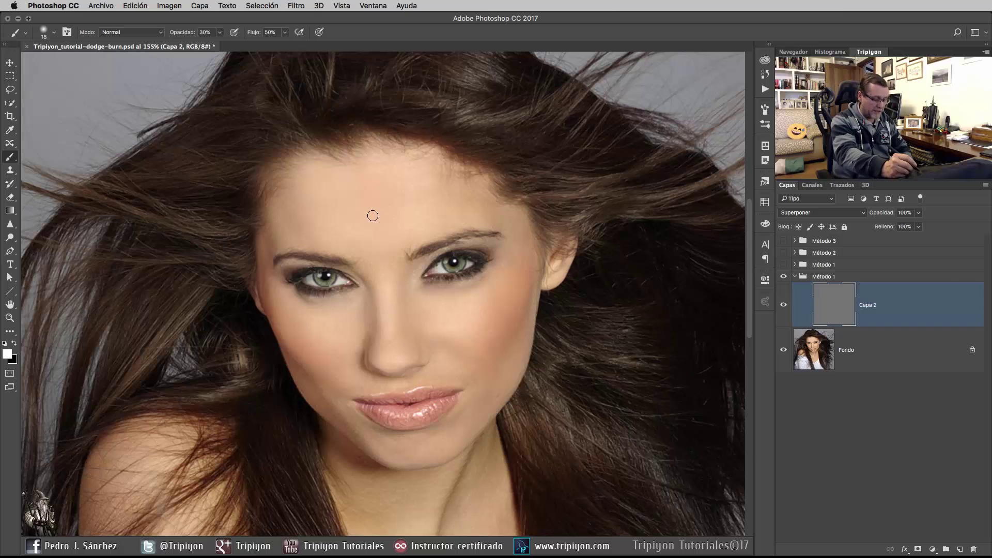
pyautogui.rightClick(357, 204)
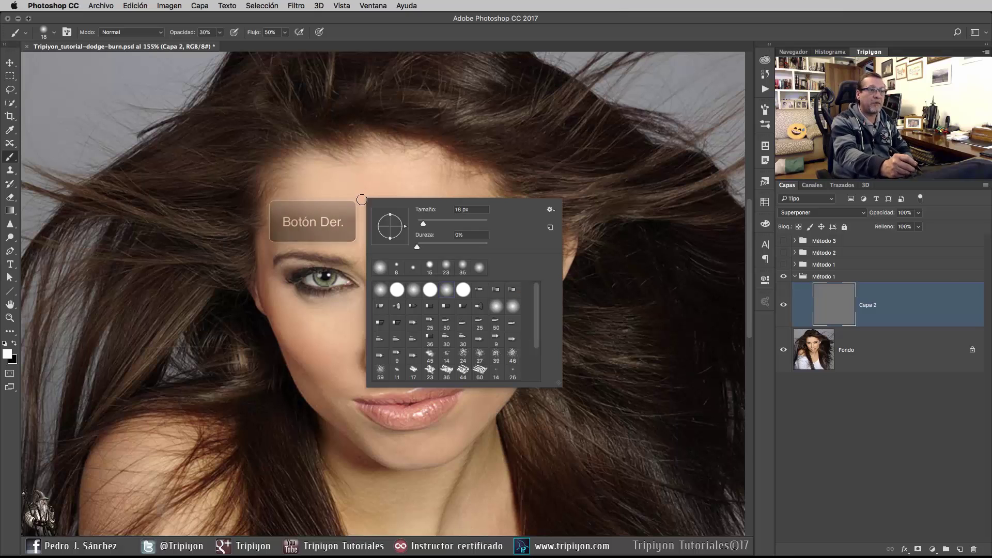
pyautogui.click(447, 291)
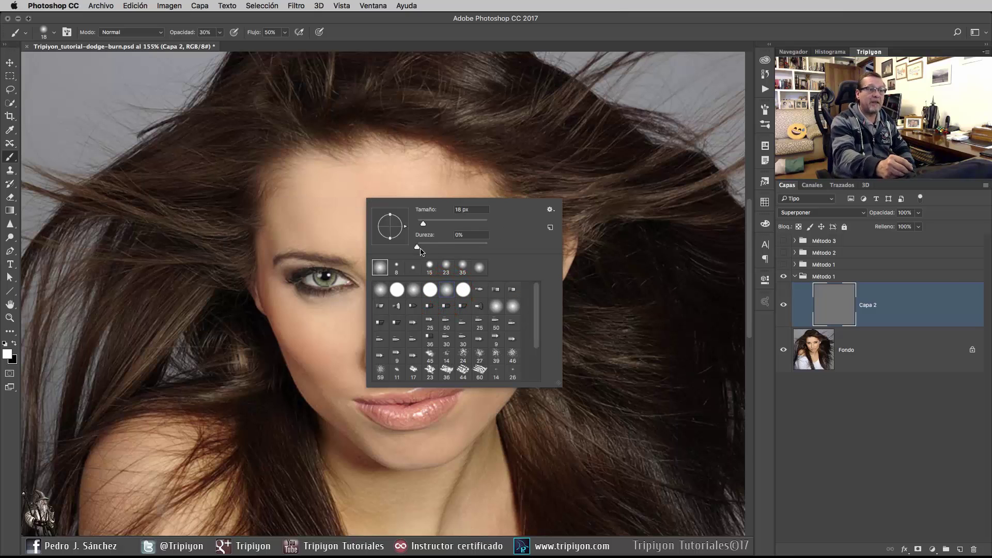
pyautogui.click(461, 35)
# - Lighten the centre of the forehead with soft white brush strokes on the grey layer
pyautogui.moveTo(343, 234); pyautogui.dragTo(360, 236)
pyautogui.moveTo(324, 208)
pyautogui.mouseDown()
pyautogui.moveTo(291, 188)
pyautogui.moveTo(333, 216)
pyautogui.moveTo(301, 213)
pyautogui.moveTo(415, 174)
pyautogui.mouseUp()
pyautogui.moveTo(349, 232)
pyautogui.mouseDown()
pyautogui.moveTo(443, 211)
pyautogui.moveTo(435, 199)
pyautogui.mouseUp()
pyautogui.moveTo(418, 172)
pyautogui.mouseDown()
pyautogui.moveTo(441, 198)
pyautogui.moveTo(424, 225)
pyautogui.moveTo(418, 217)
pyautogui.moveTo(348, 263)
pyautogui.moveTo(406, 220)
pyautogui.moveTo(411, 189)
pyautogui.moveTo(400, 176)
pyautogui.moveTo(299, 188)
pyautogui.moveTo(329, 176)
pyautogui.moveTo(390, 196)
pyautogui.moveTo(376, 239)
pyautogui.mouseUp()
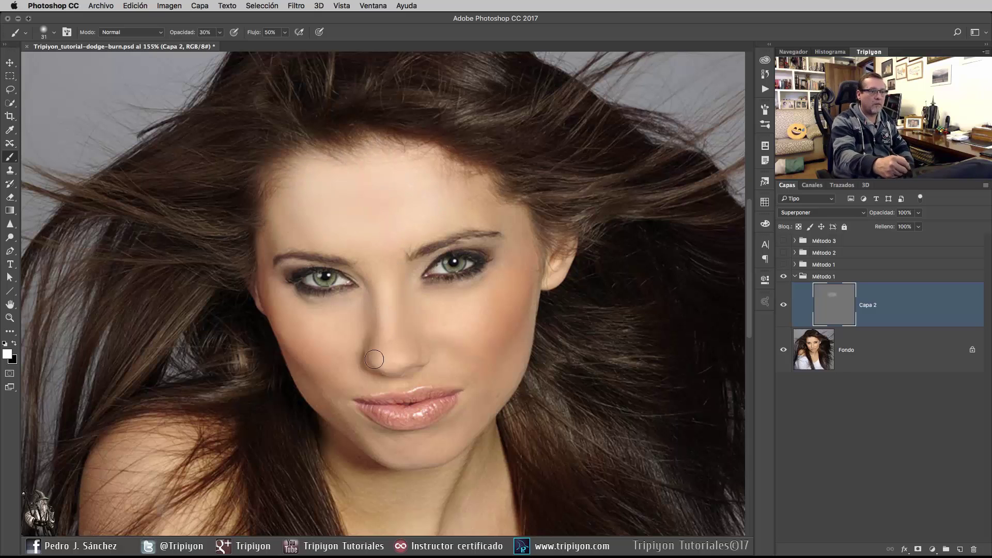
# - Paint white highlights over the nose, cheeks, mouth area and chin, and toggle Capa 2's visibility to compare the result
pyautogui.moveTo(375, 359)
pyautogui.mouseDown()
pyautogui.moveTo(393, 355)
pyautogui.moveTo(385, 333)
pyautogui.moveTo(470, 326)
pyautogui.mouseUp()
pyautogui.moveTo(313, 329); pyautogui.dragTo(332, 334)
pyautogui.moveTo(441, 412); pyautogui.dragTo(424, 414)
pyautogui.moveTo(398, 451); pyautogui.dragTo(395, 439)
pyautogui.moveTo(527, 316); pyautogui.dragTo(514, 352)
pyautogui.moveTo(534, 492); pyautogui.dragTo(509, 374)
pyautogui.moveTo(408, 359); pyautogui.dragTo(399, 414)
pyautogui.moveTo(390, 461); pyautogui.dragTo(399, 370)
pyautogui.moveTo(517, 181); pyautogui.dragTo(498, 379)
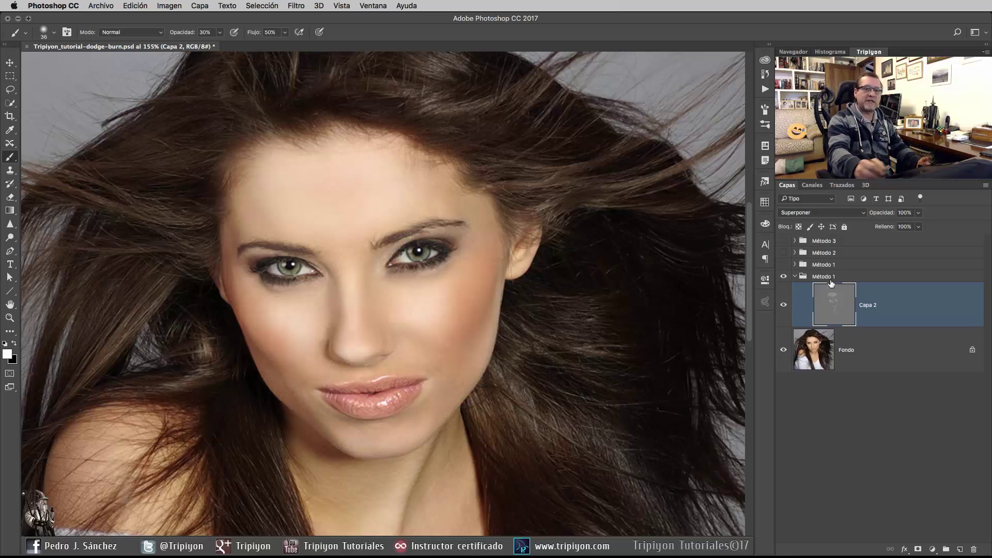
pyautogui.click(784, 306)
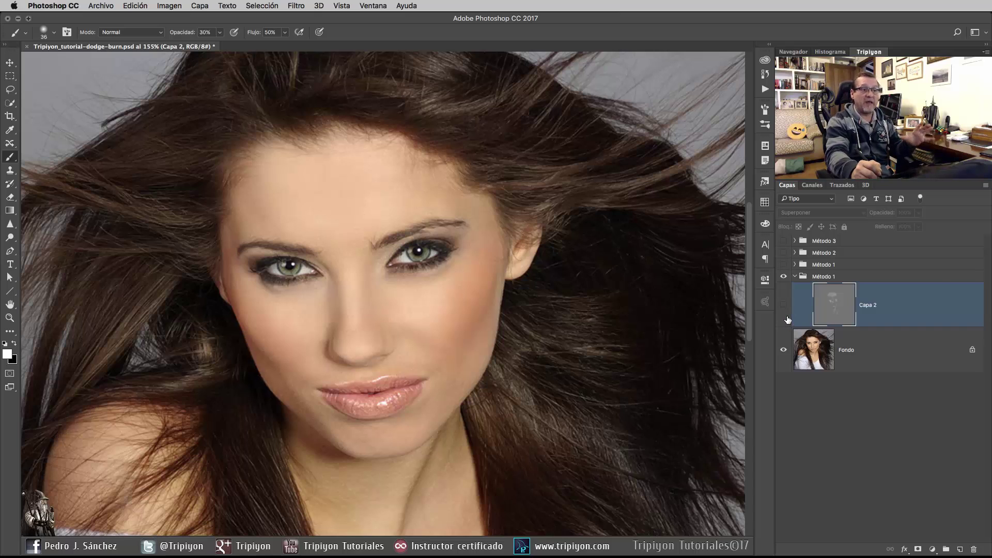
pyautogui.click(783, 305)
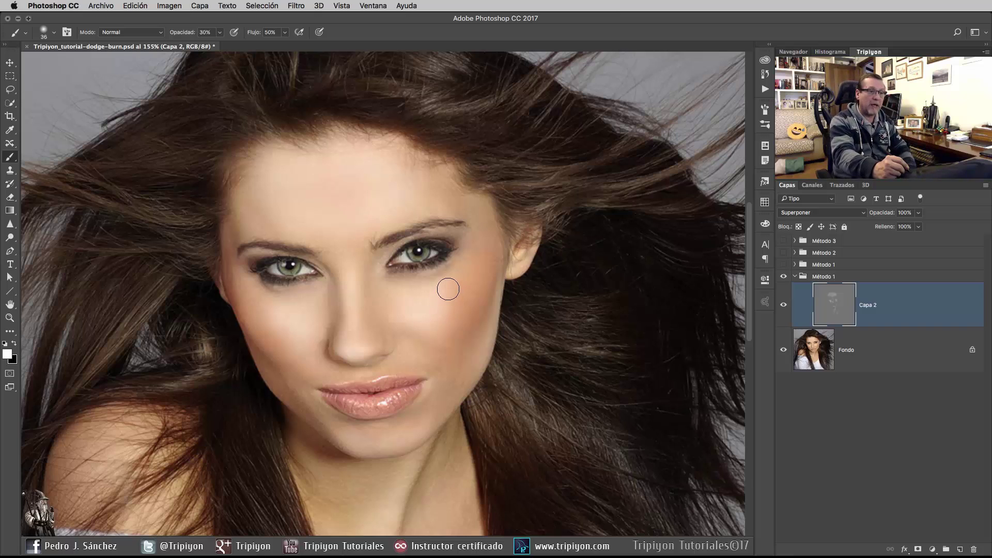
# - Make black the foreground colour and darken the shaded side of the face on the grey layer
pyautogui.press('x')
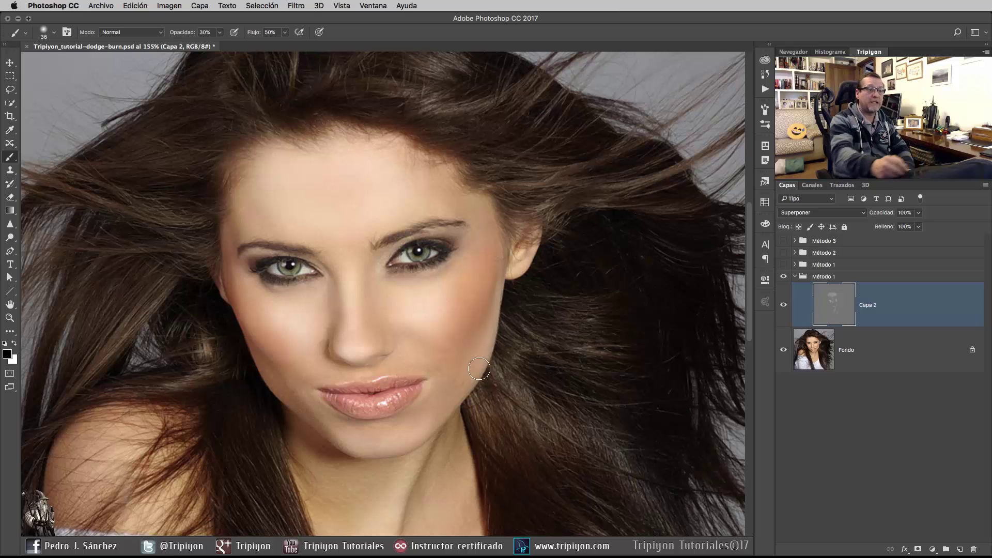
pyautogui.moveTo(446, 353); pyautogui.dragTo(465, 354)
pyautogui.moveTo(420, 254); pyautogui.dragTo(430, 258)
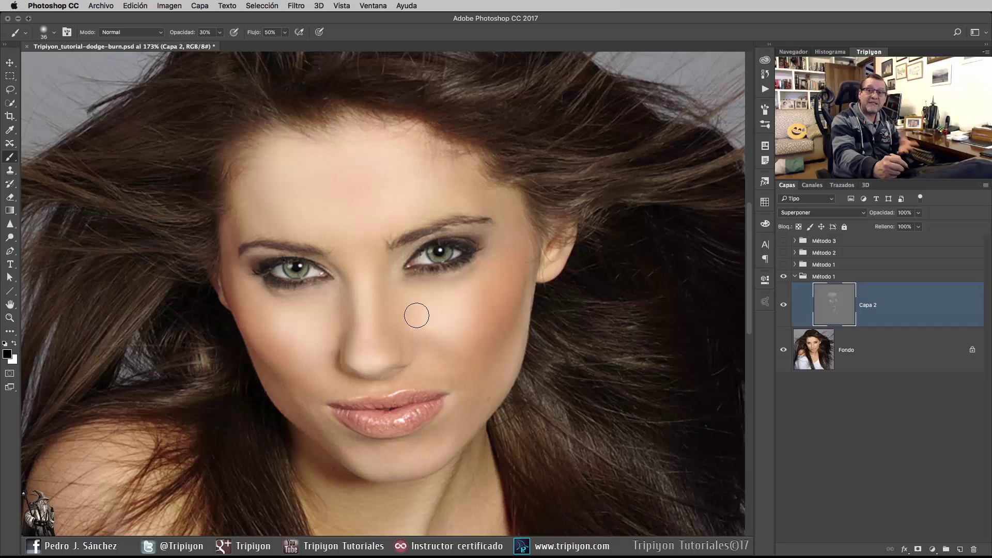
pyautogui.moveTo(408, 313); pyautogui.dragTo(399, 316)
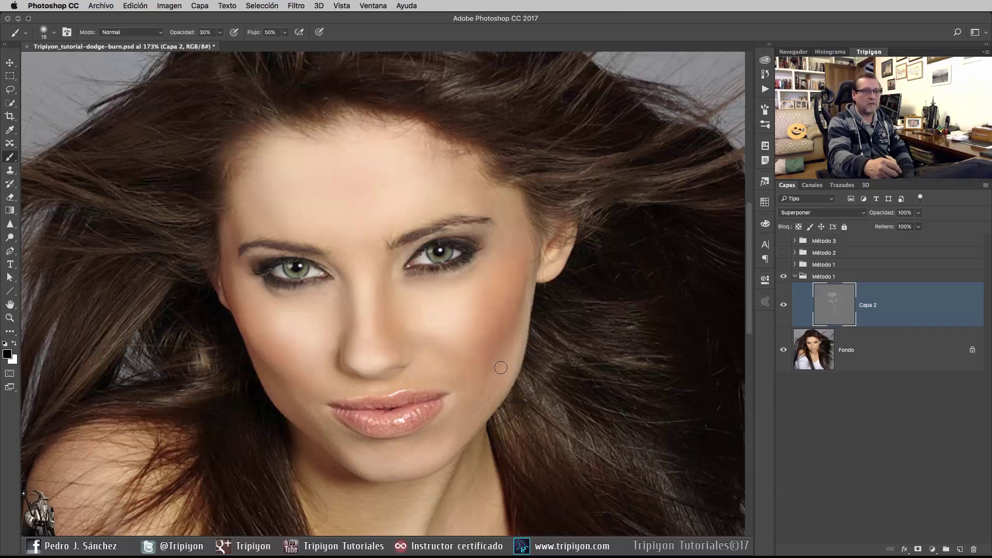
# - Adjust the brush size and paint black shadows below the lower lip, along the jaw and cheek, and beside the nose
pyautogui.press('[')
pyautogui.press('[')
pyautogui.press('[')
pyautogui.press('[')
pyautogui.press('[')
pyautogui.press('[')
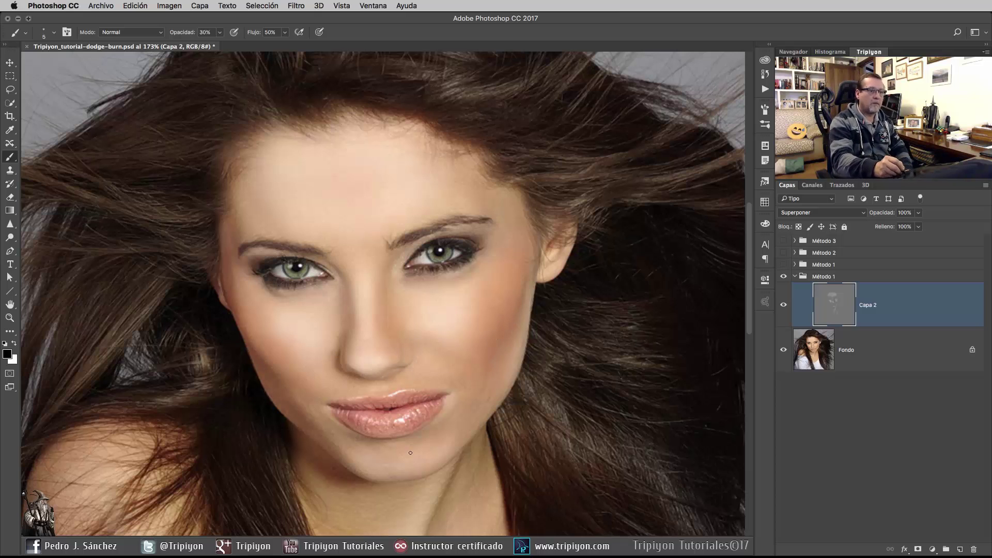
pyautogui.press(']')
pyautogui.press(']')
pyautogui.press(']')
pyautogui.press(']')
pyautogui.press(']')
pyautogui.moveTo(359, 435); pyautogui.dragTo(442, 424)
pyautogui.moveTo(468, 457); pyautogui.dragTo(427, 310)
pyautogui.press(']')
pyautogui.press(']')
pyautogui.moveTo(391, 243); pyautogui.dragTo(397, 293)
pyautogui.rightClick(397, 293)
pyautogui.click(411, 301)
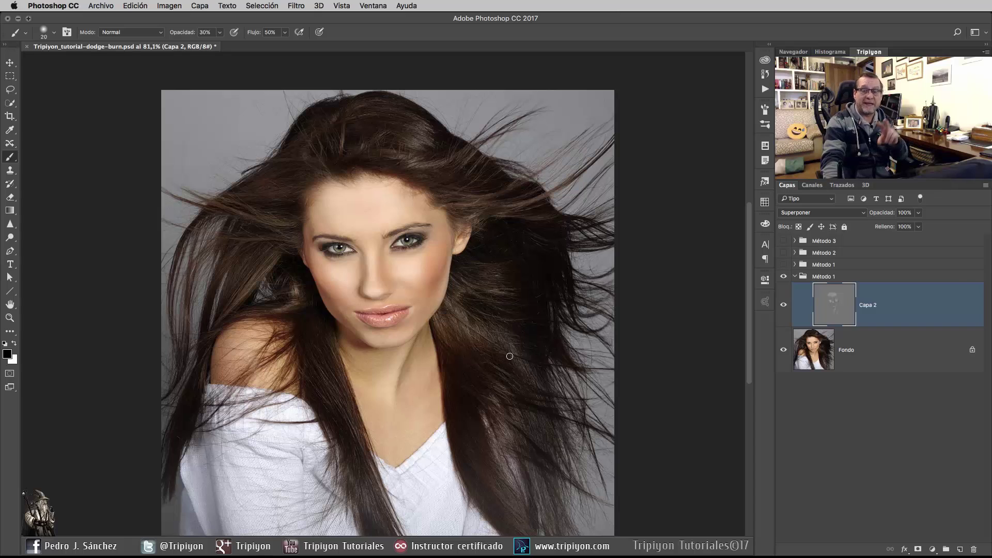
# - Collapse and hide the new Método 1 group, show and expand the original Método 1 group above it, and select its Capa 1
pyautogui.click(795, 277)
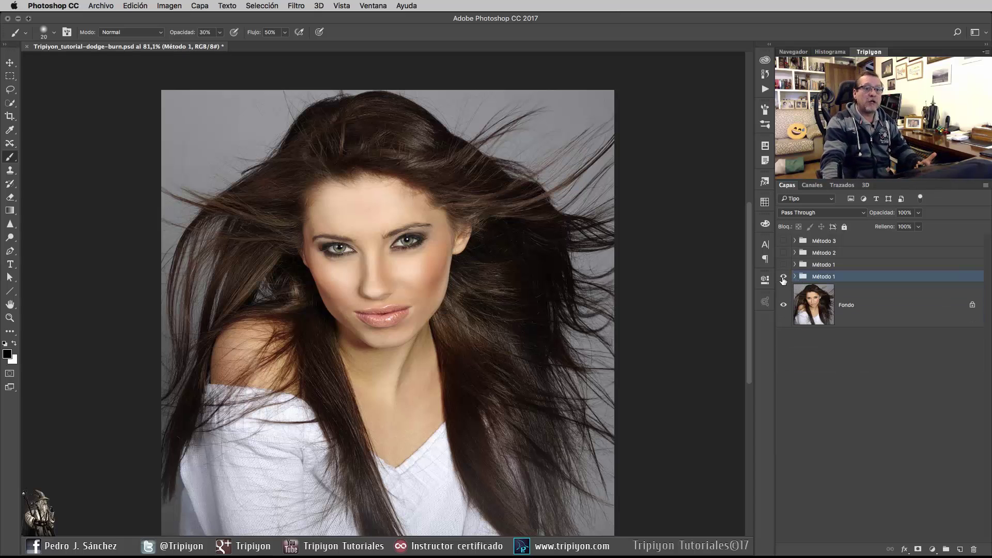
pyautogui.click(784, 277)
pyautogui.click(784, 265)
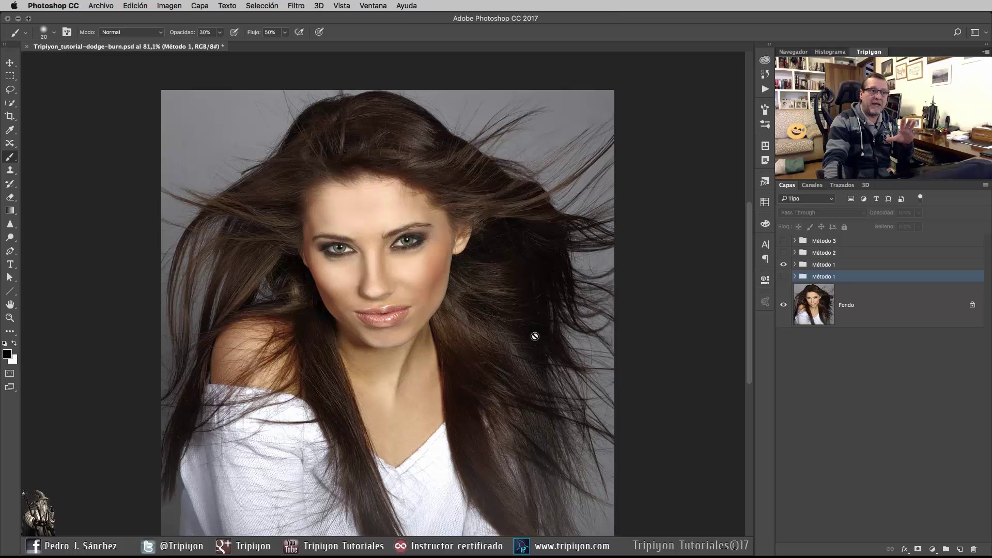
pyautogui.click(795, 264)
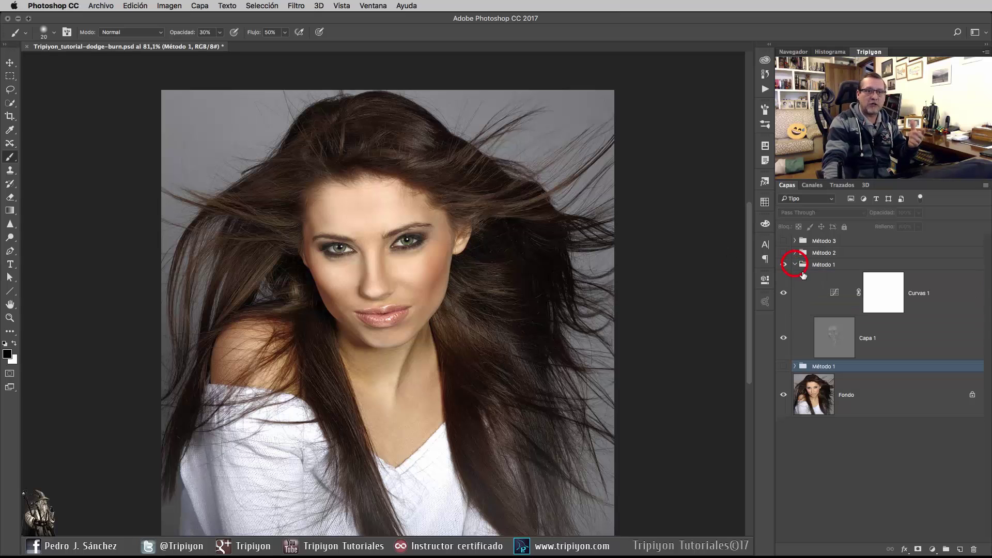
pyautogui.click(885, 331)
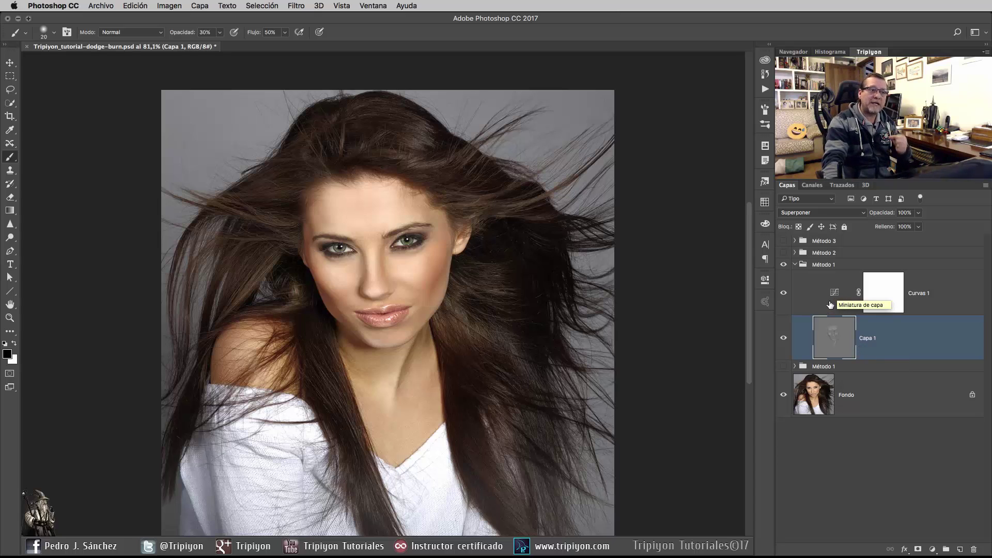
# - Toggle the visibility of the Curvas 1 adjustment layer to compare the portrait with and without it
pyautogui.click(784, 294)
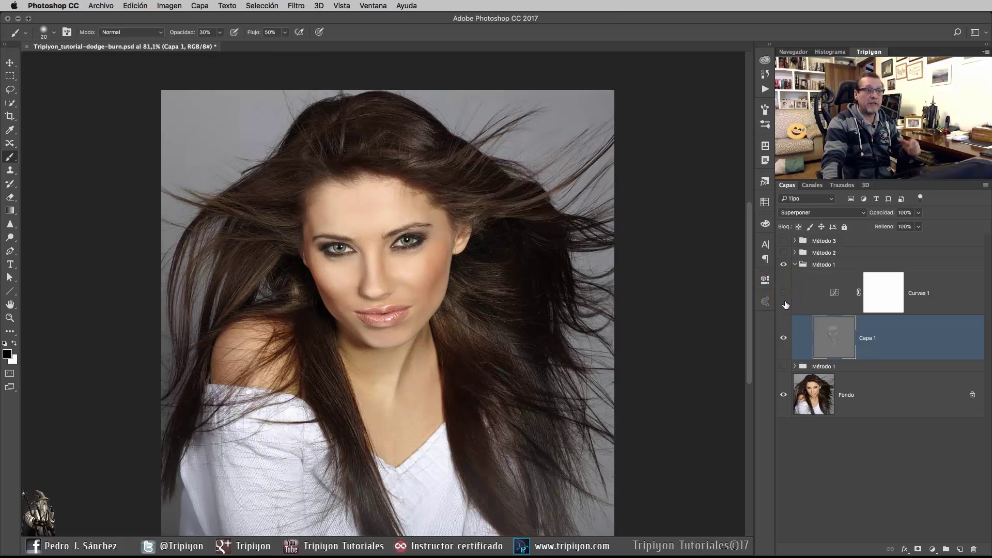
pyautogui.click(782, 295)
pyautogui.click(782, 295)
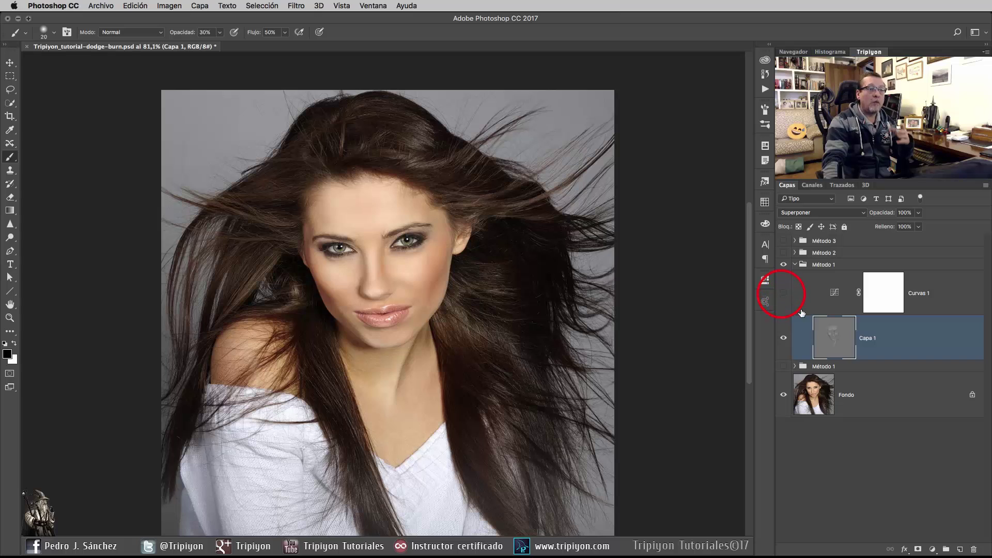
pyautogui.click(784, 294)
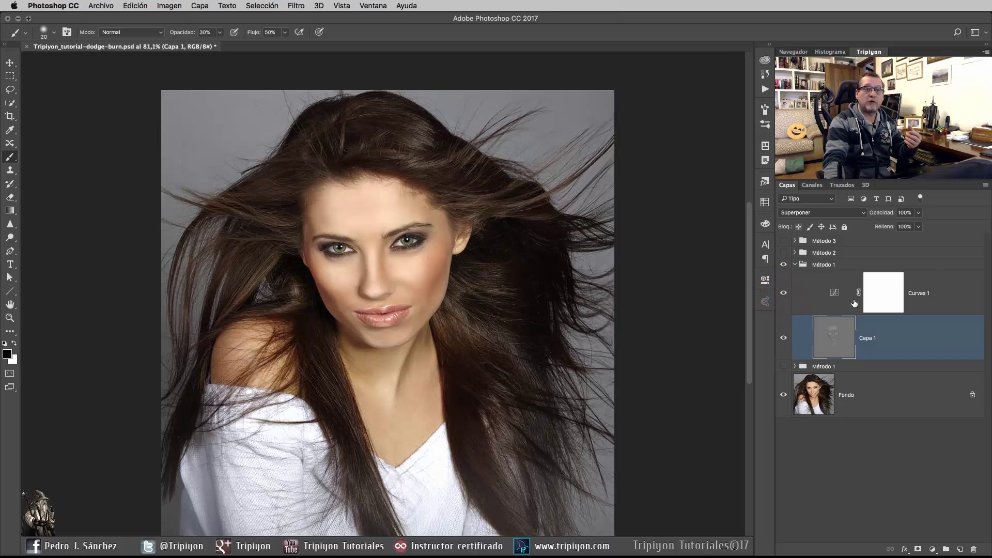
pyautogui.click(906, 550)
pyautogui.click(892, 455)
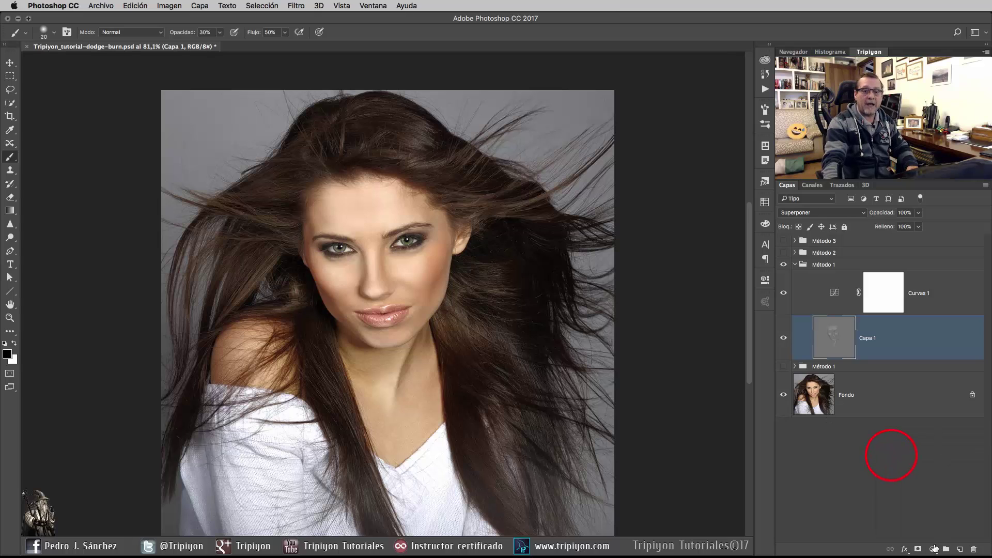
pyautogui.click(933, 549)
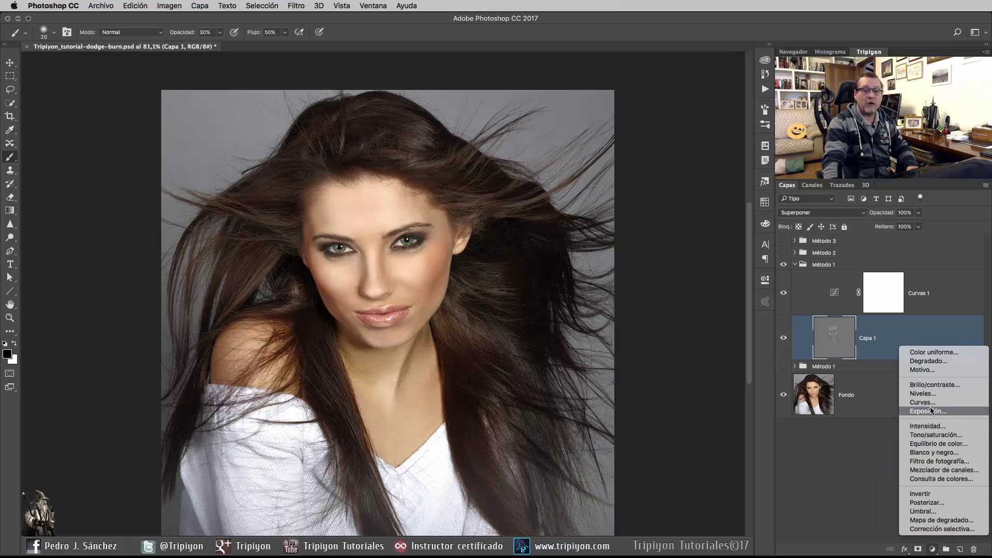
pyautogui.click(880, 461)
# - Reshape the Curvas 1 curve by deleting its shadow point, nudging the midtone point and adding a new point in the shadows
pyautogui.click(836, 293)
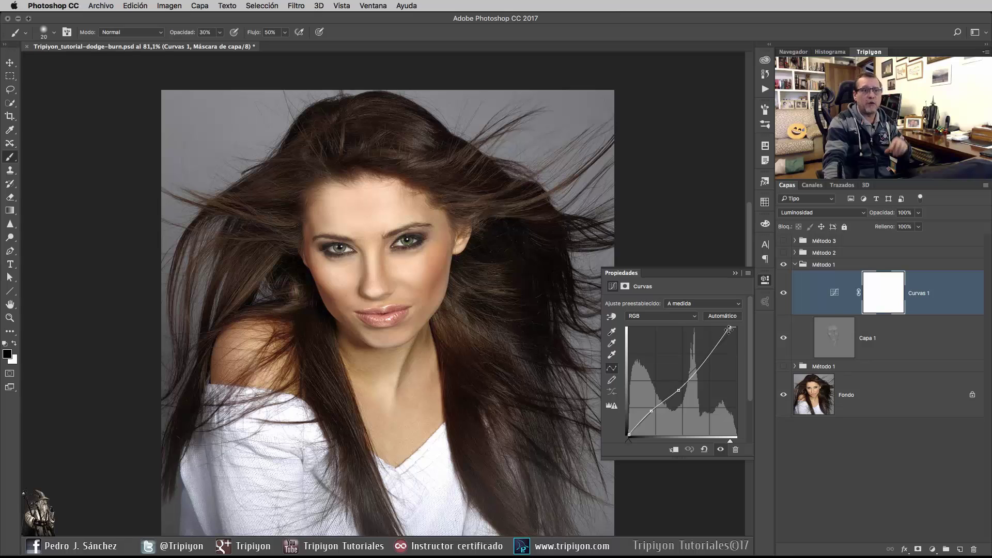
pyautogui.moveTo(729, 328); pyautogui.dragTo(730, 325)
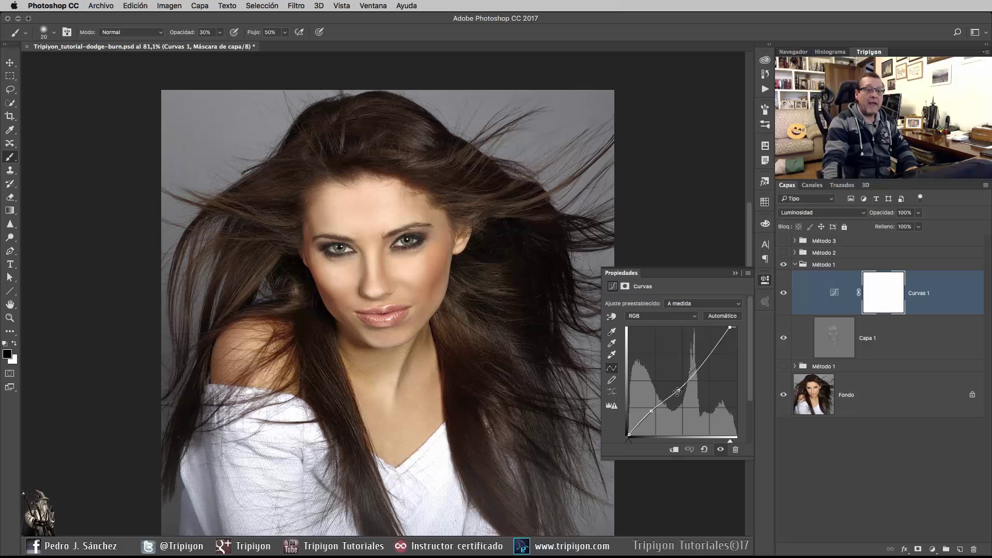
pyautogui.keyDown('super'); pyautogui.click(653, 411); pyautogui.keyUp('super')
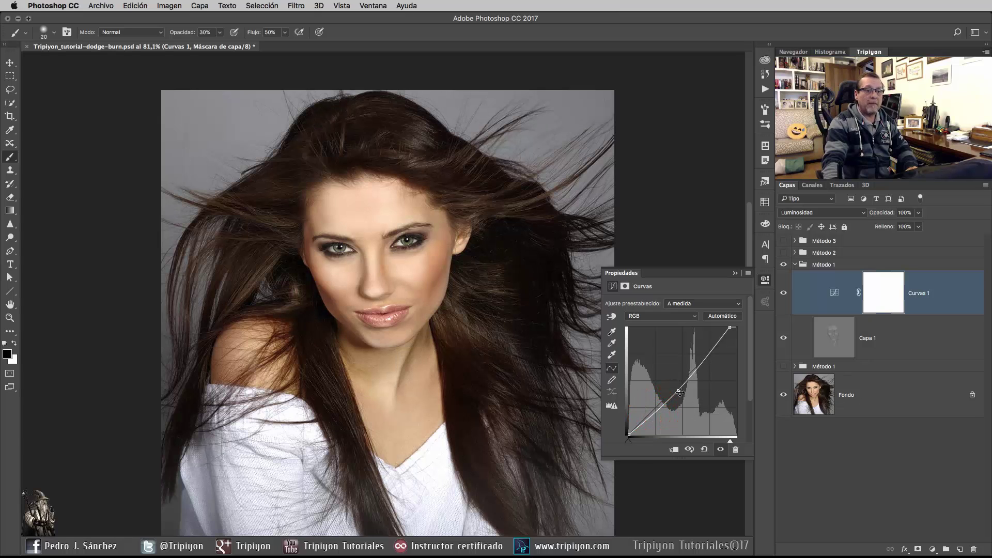
pyautogui.moveTo(679, 390); pyautogui.dragTo(680, 390)
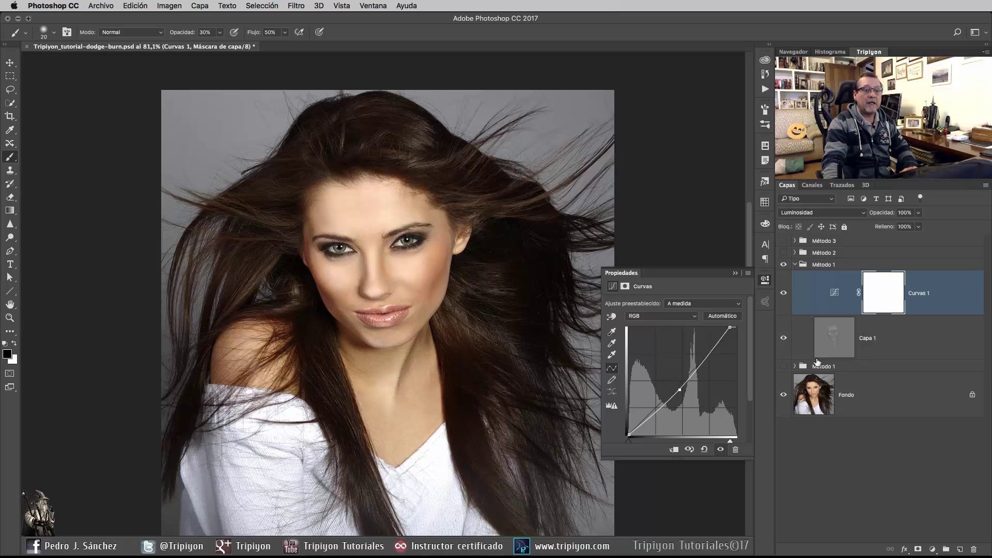
pyautogui.moveTo(657, 411); pyautogui.dragTo(656, 408)
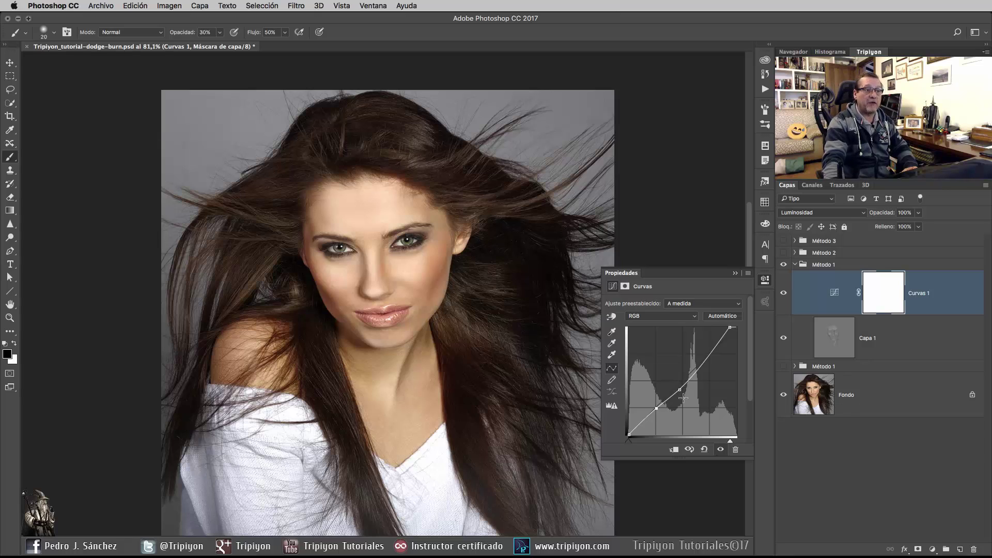
# - Switch the curves adjustment off and on to compare its effect, and close its properties
pyautogui.click(721, 449)
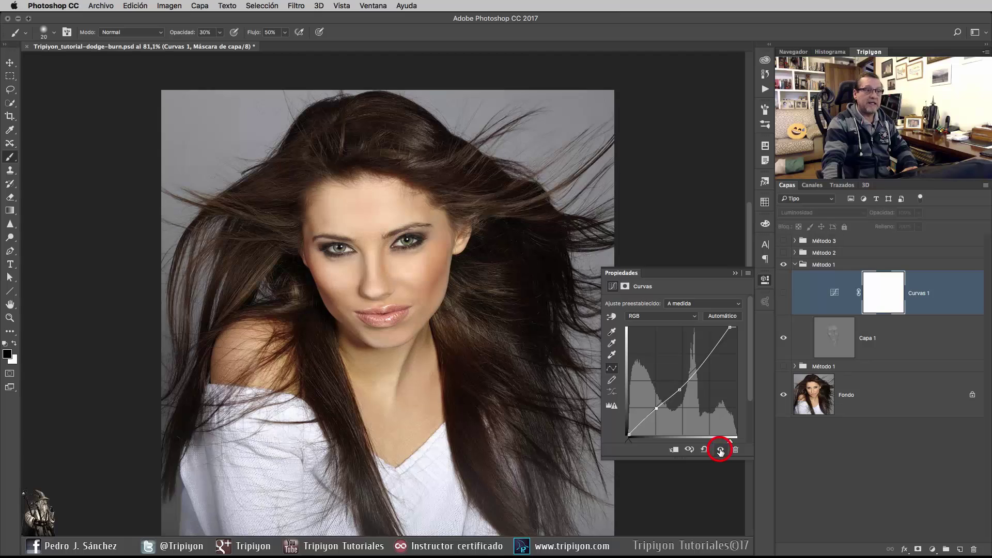
pyautogui.click(721, 450)
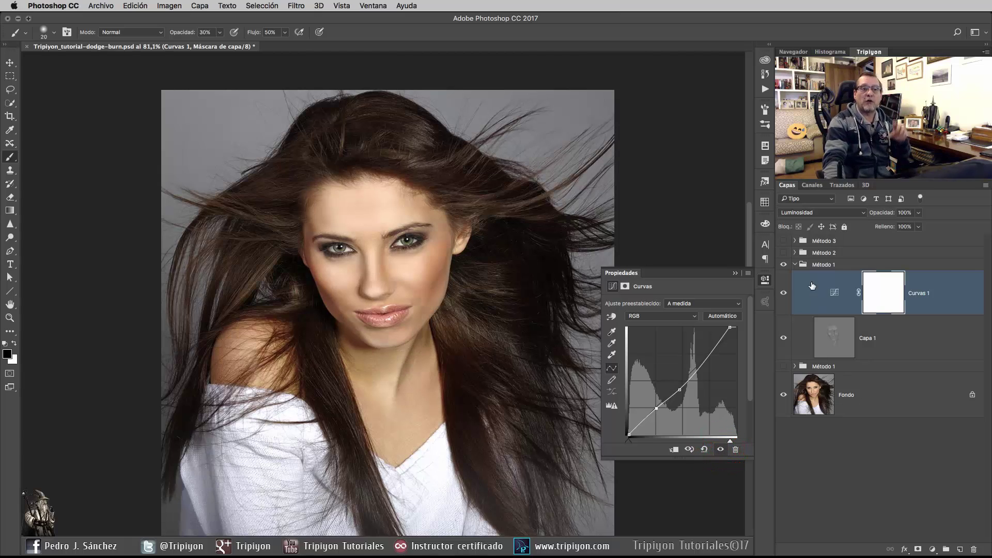
pyautogui.click(765, 279)
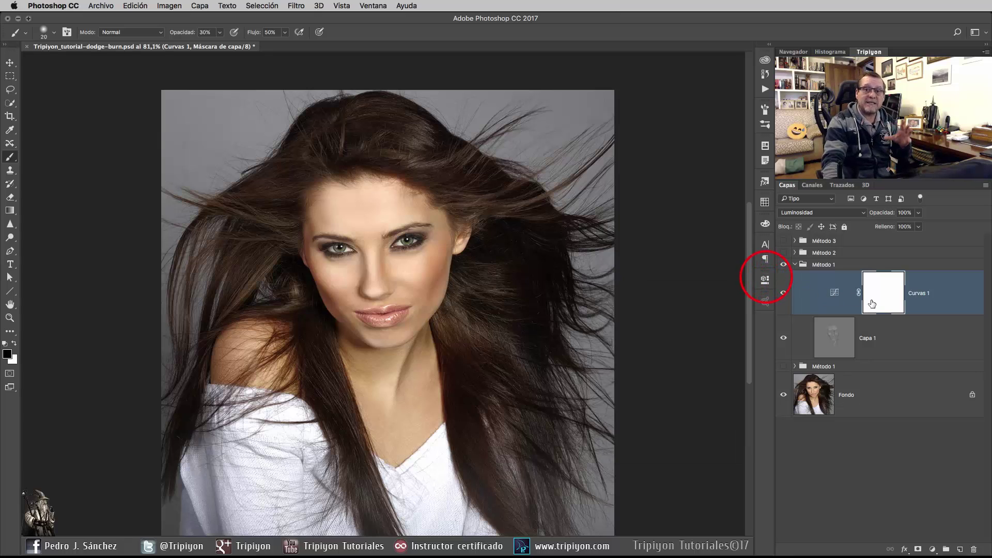
# - Try the Normal blending mode on Curvas 1 and toggle the layer's visibility to compare the colours
pyautogui.click(858, 214)
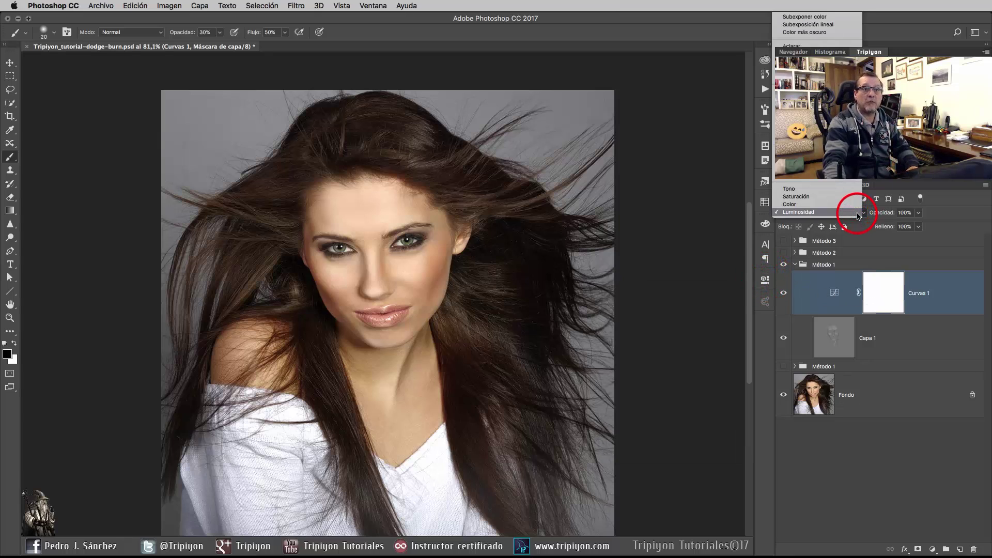
pyautogui.scroll(2, 823, 210)
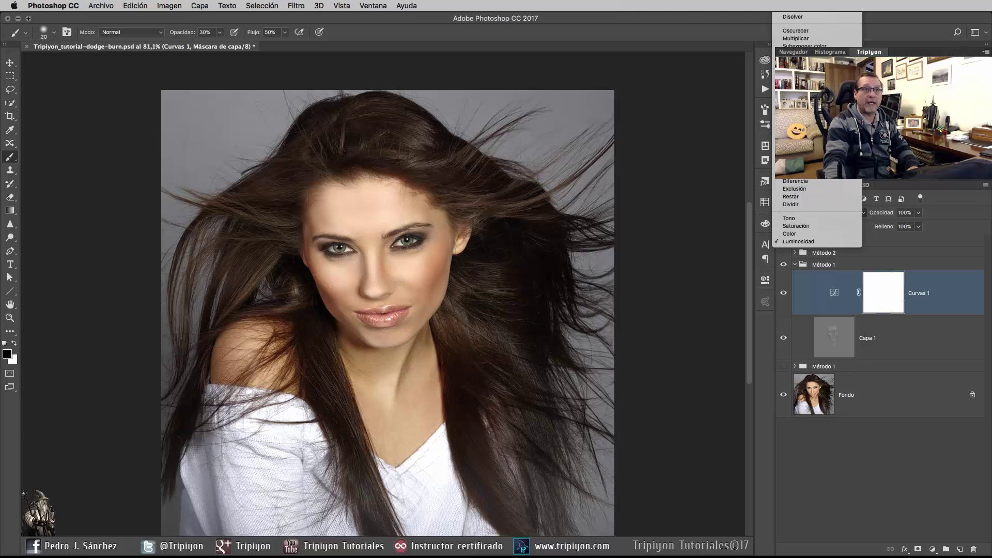
pyautogui.click(809, 16)
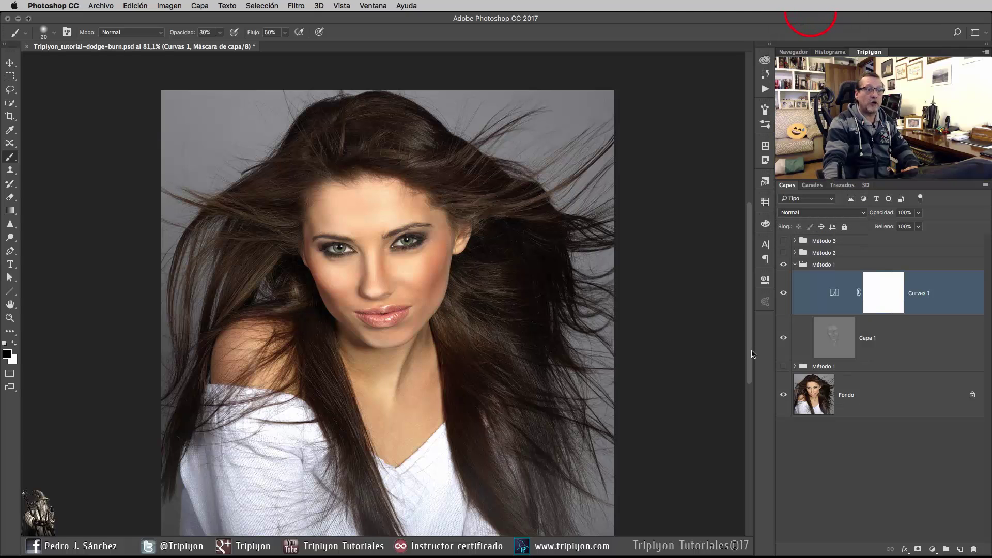
pyautogui.click(784, 293)
pyautogui.click(784, 293)
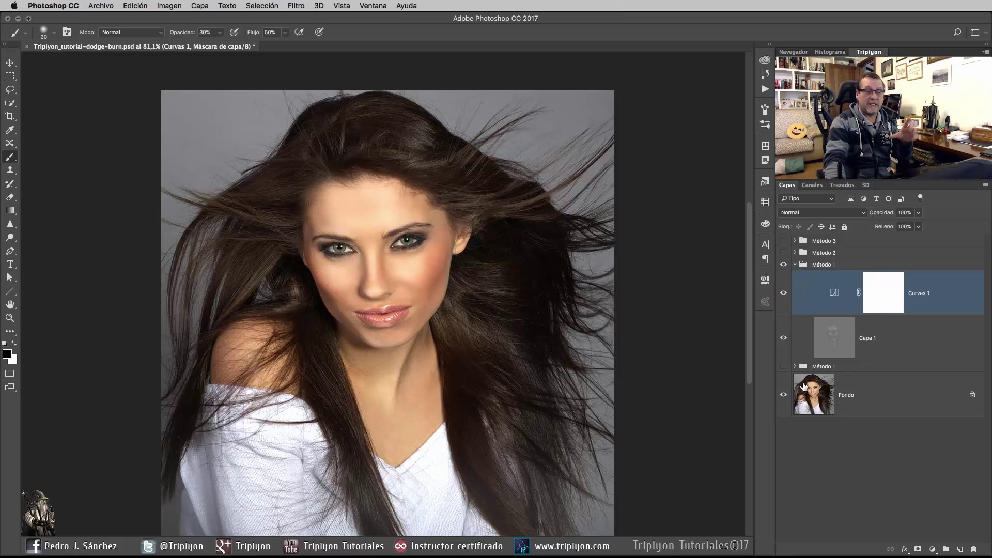
# - Set the blending mode of Curvas 1 to Luminosidad and toggle its visibility to compare the result
pyautogui.click(827, 212)
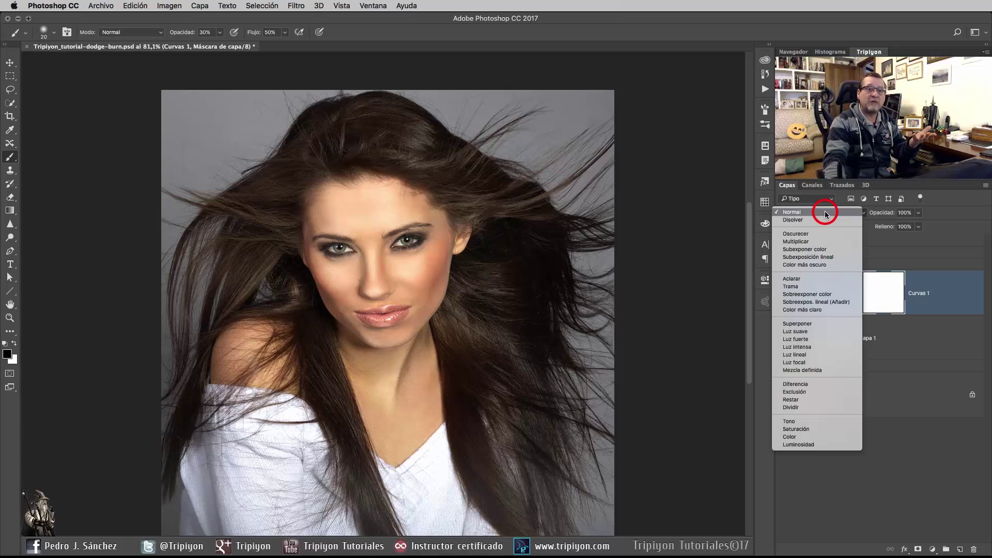
pyautogui.click(789, 449)
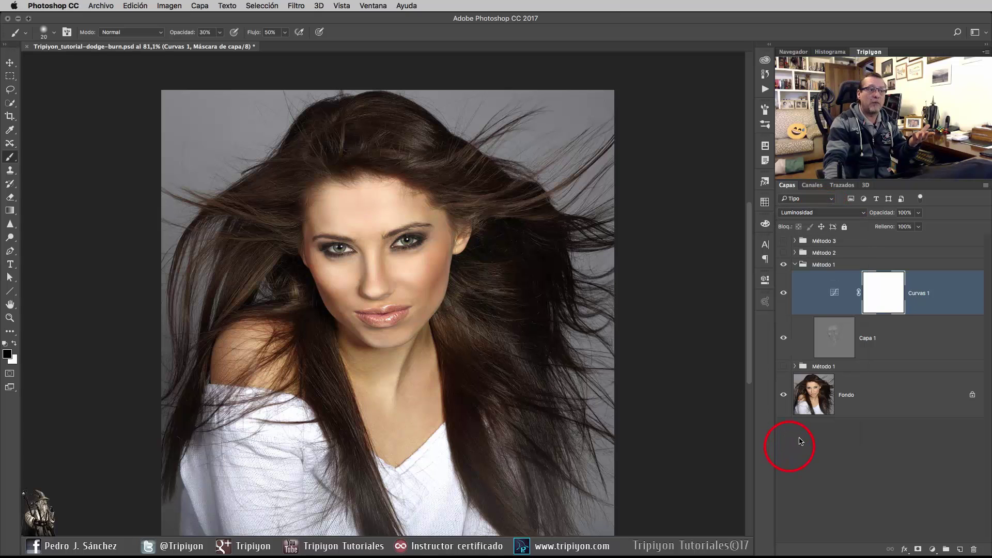
pyautogui.click(785, 293)
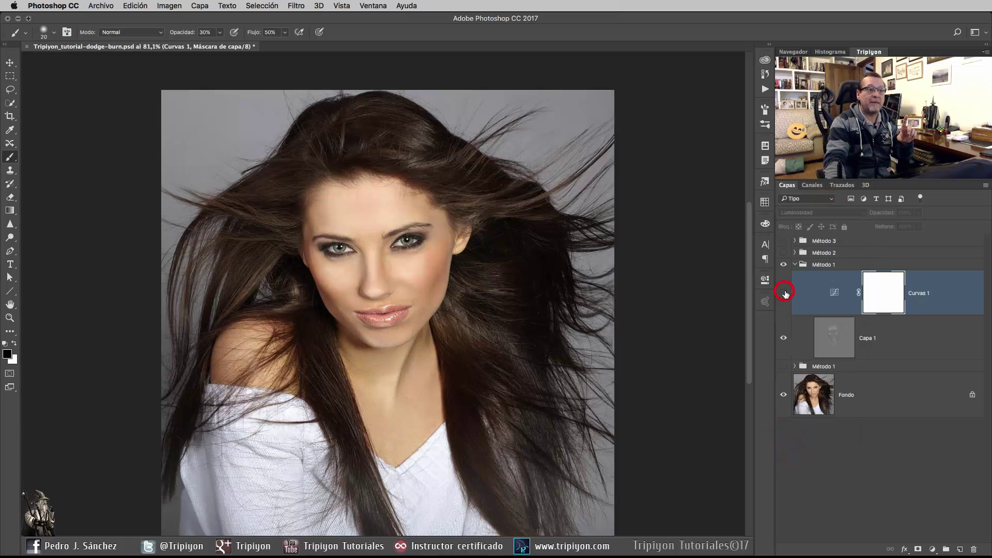
pyautogui.click(784, 293)
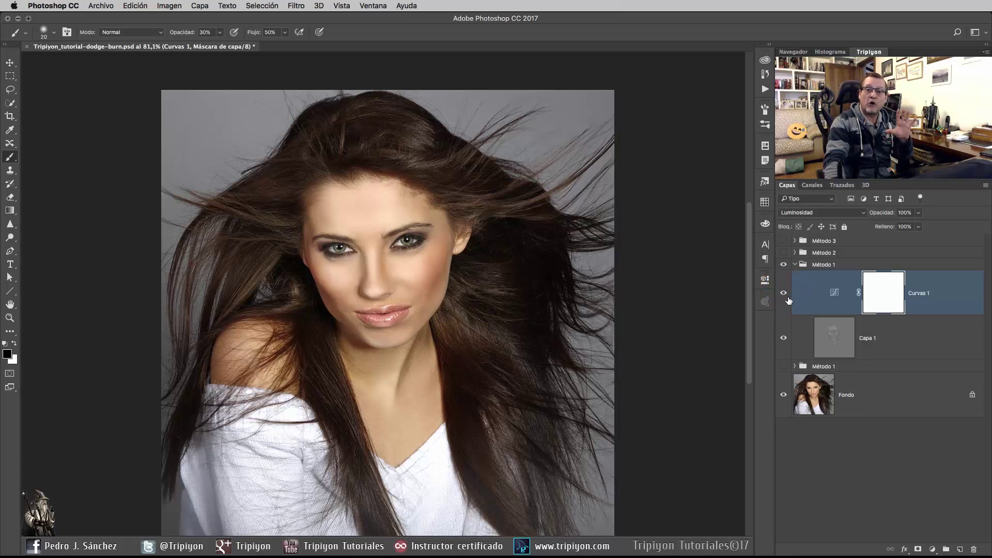
# - Collapse and hide the upper Método 1 group, and show and expand the Método 2 group
pyautogui.click(795, 265)
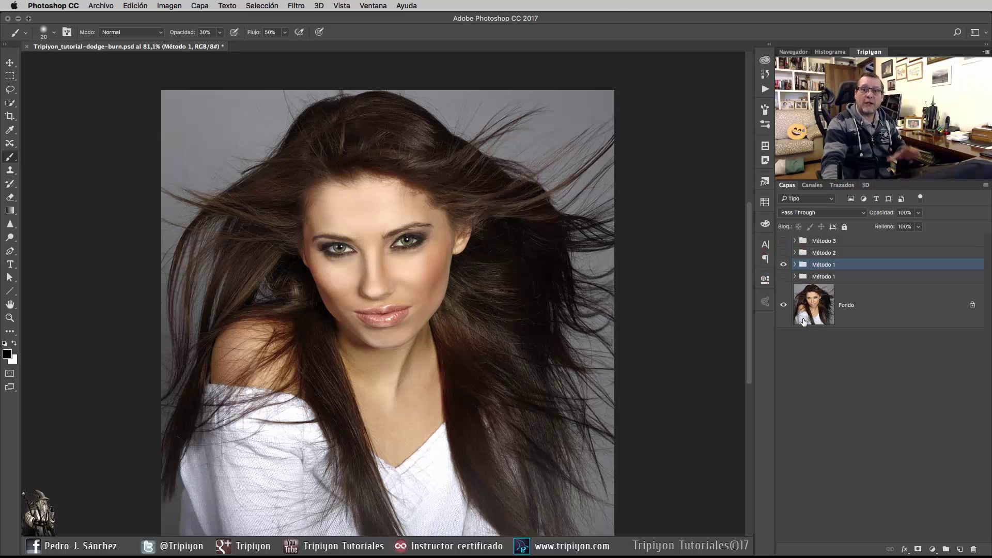
pyautogui.click(784, 264)
pyautogui.click(785, 253)
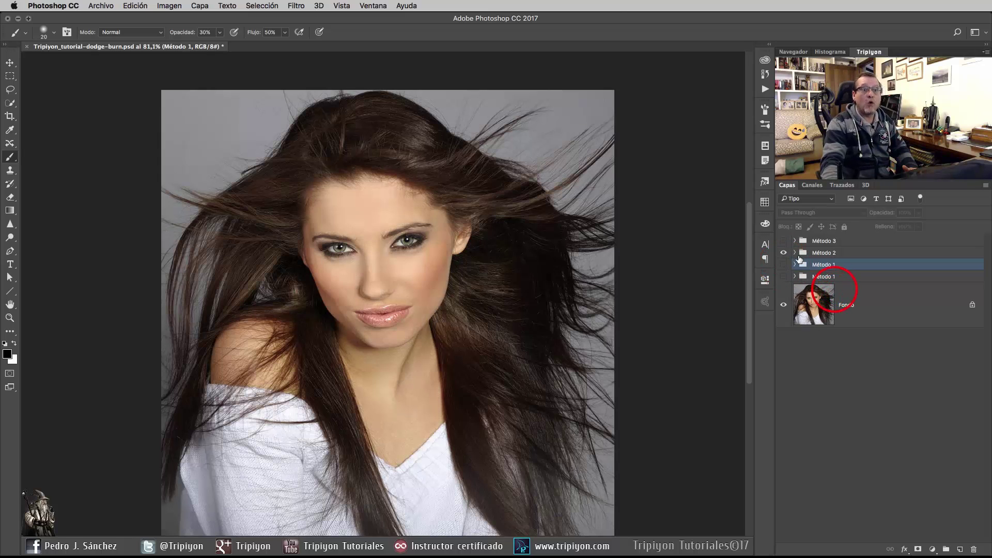
pyautogui.click(795, 253)
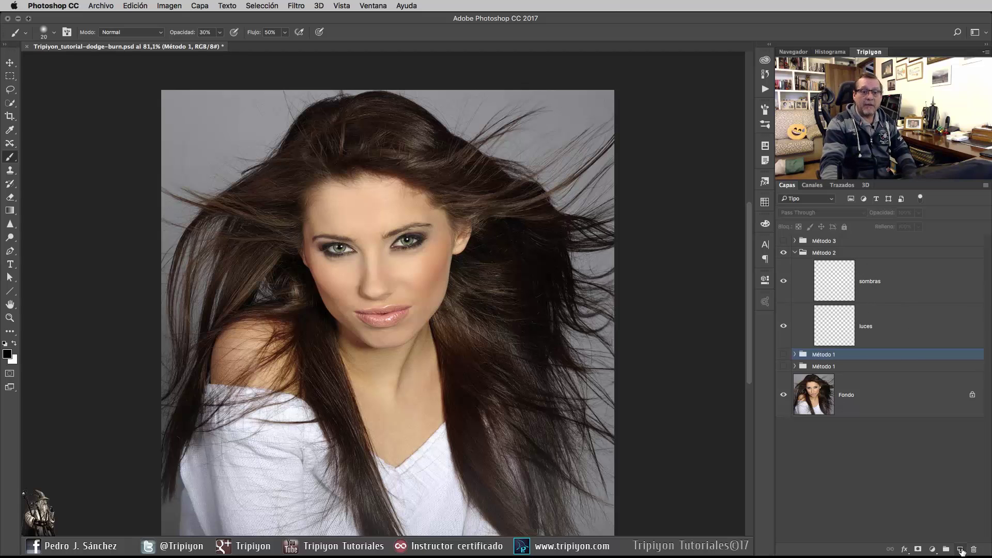
# - Select the luces and sombras layers in turn to check their blending mode
pyautogui.click(894, 330)
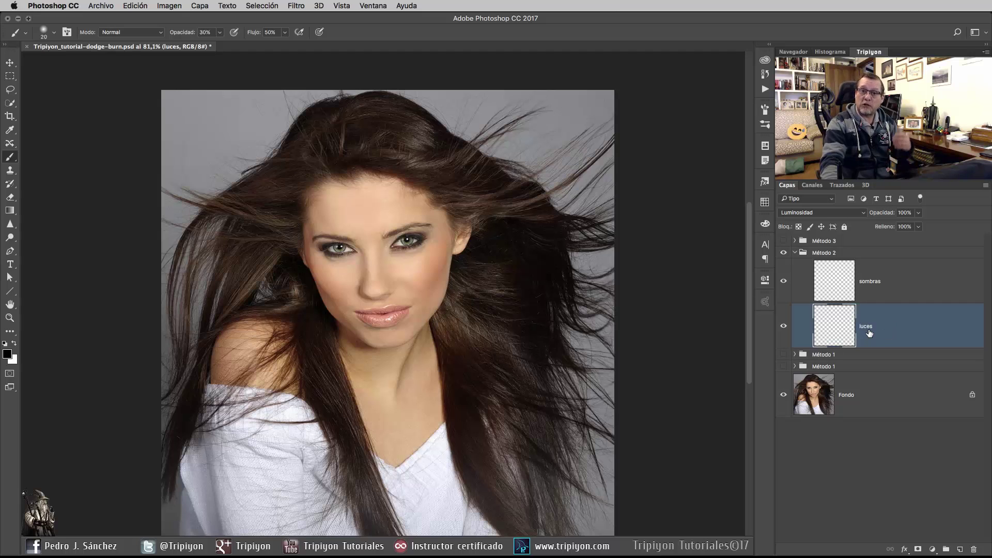
pyautogui.click(885, 285)
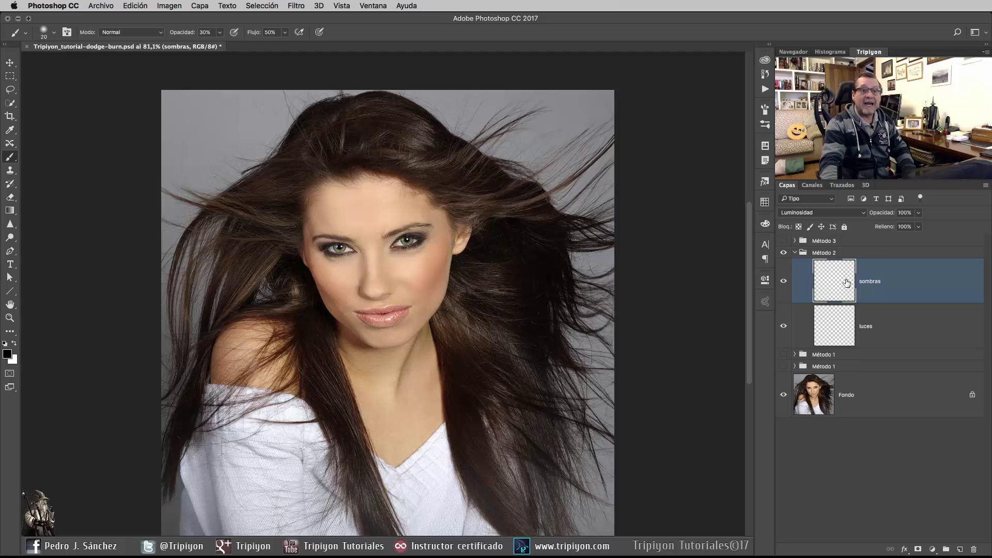
pyautogui.click(870, 321)
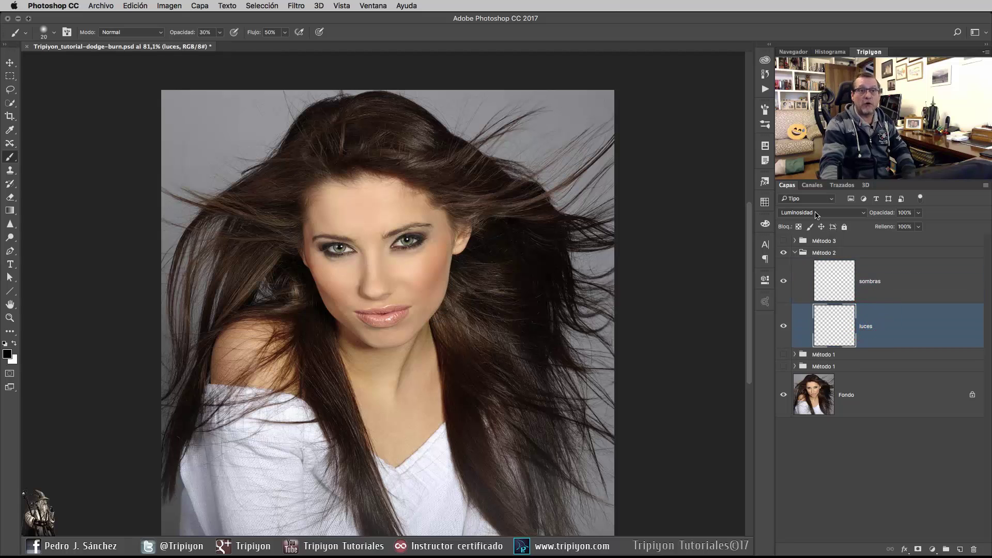
pyautogui.click(898, 274)
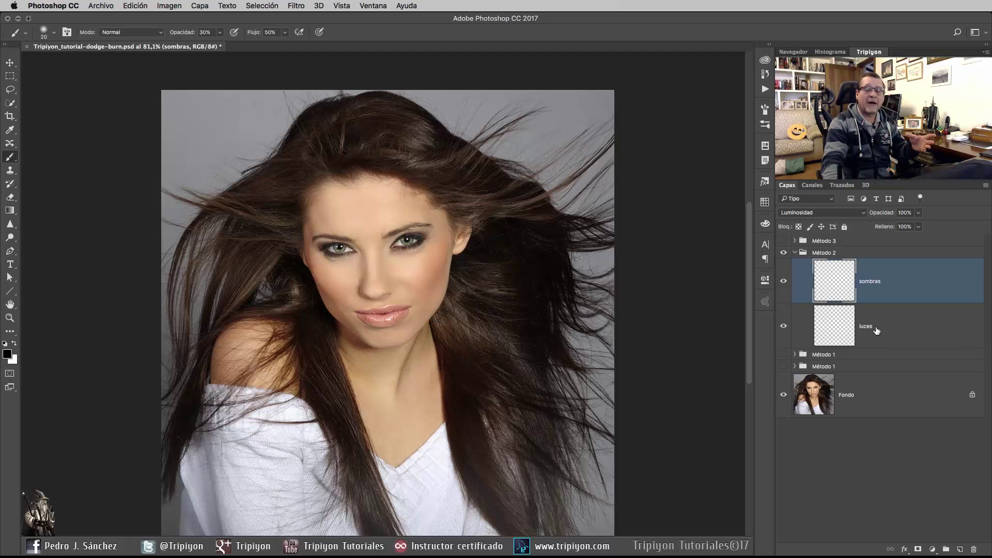
# - Select the luces layer and set up the Clone Stamp tool with Sobreexponer color mode and 50% opacity
pyautogui.click(893, 324)
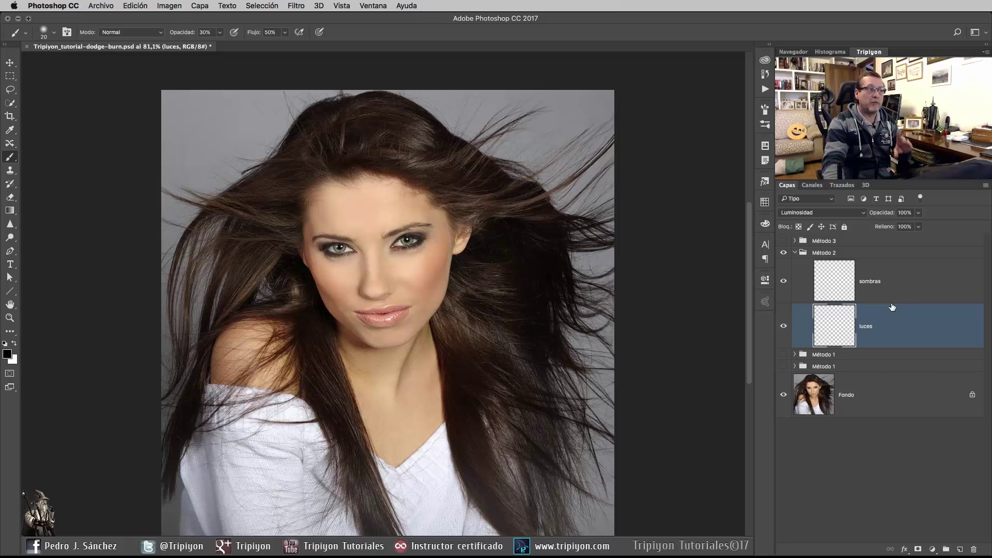
pyautogui.click(10, 172)
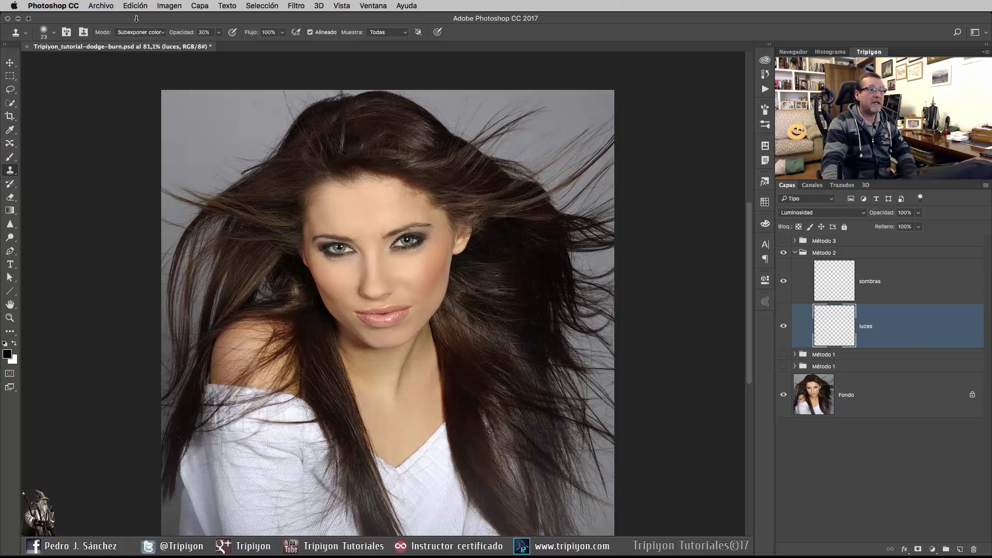
pyautogui.click(163, 33)
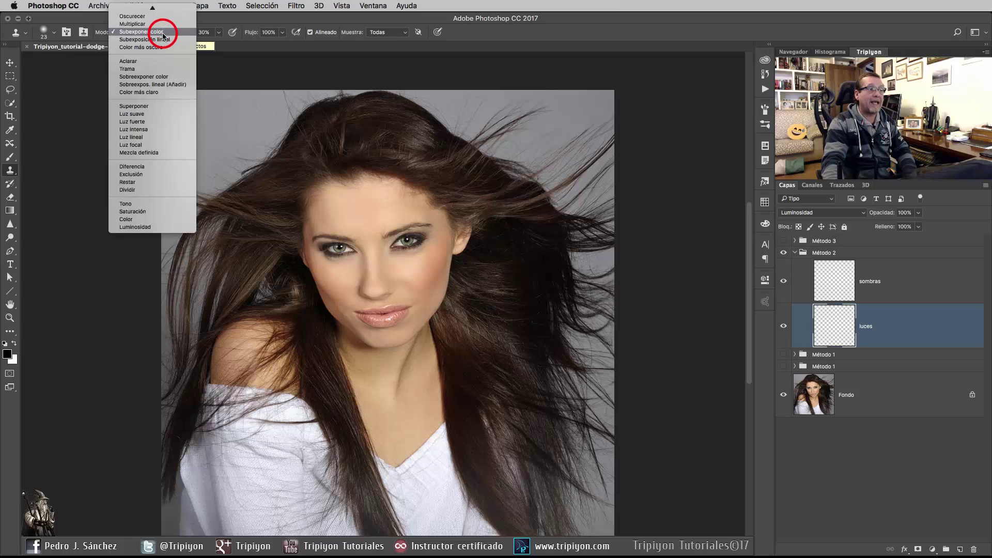
pyautogui.click(158, 77)
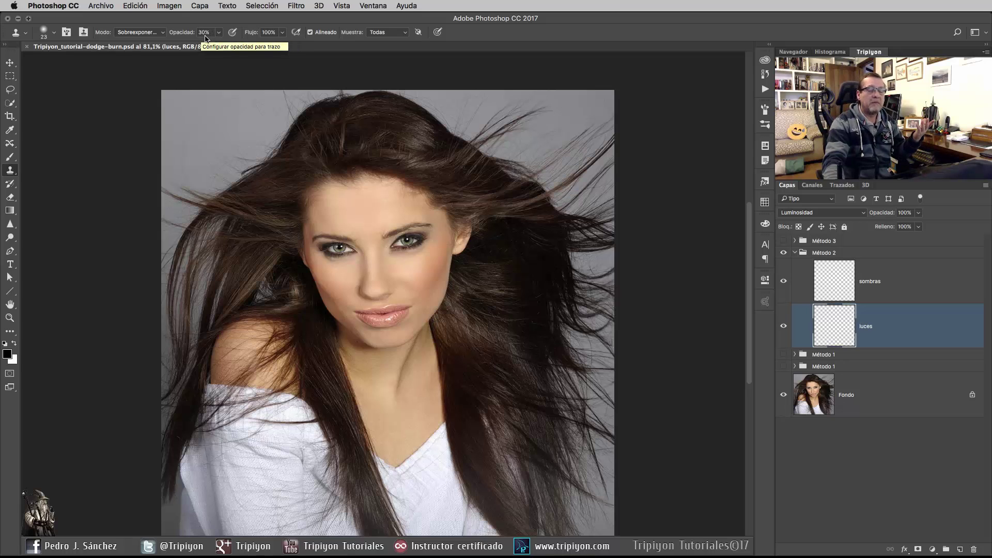
pyautogui.press('5')
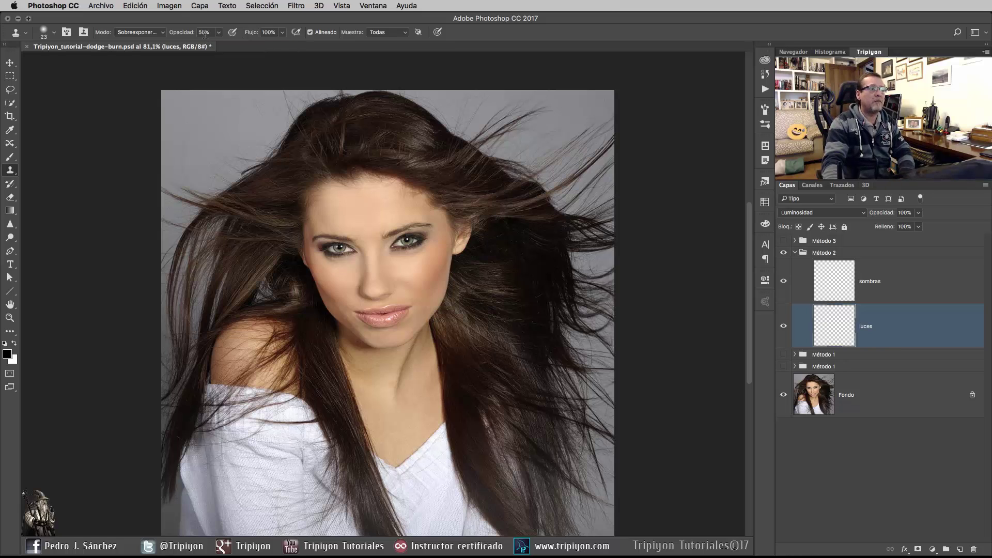
pyautogui.click(205, 34)
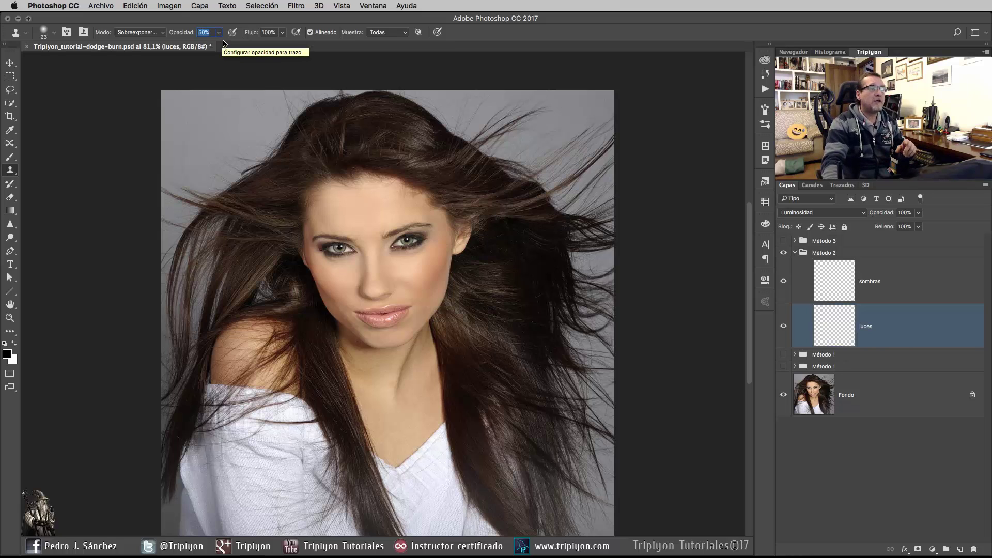
pyautogui.press('Return')
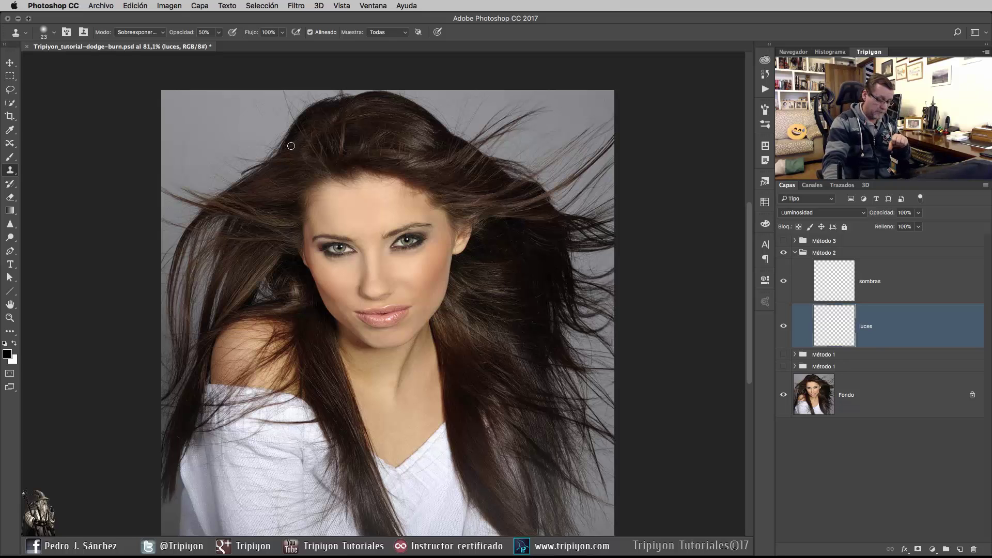
# - Enlarge the Clone Stamp brush to 69 px and try out strokes on the forehead with skin sampled from its centre
pyautogui.hotkey('ctrl', 'z')
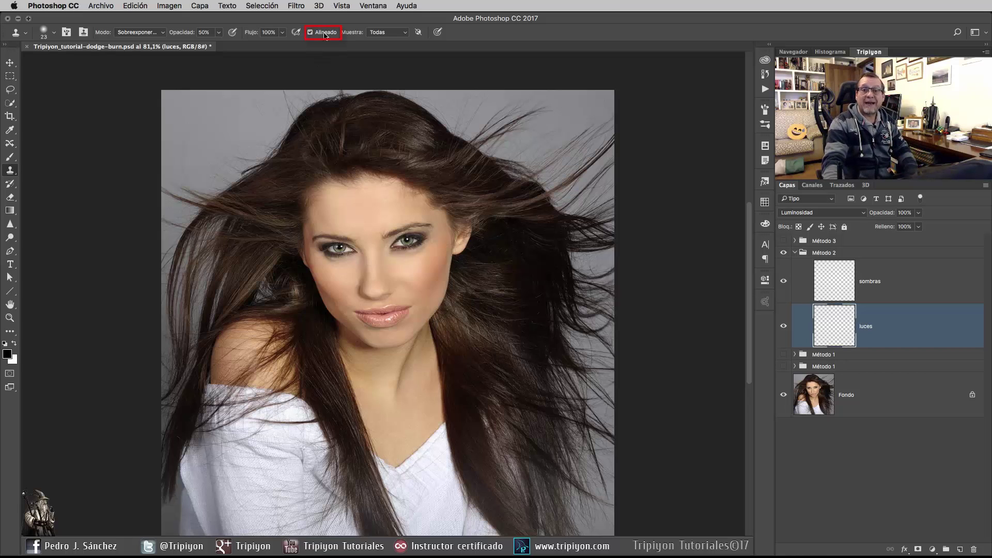
pyautogui.scroll(7, 361, 212)
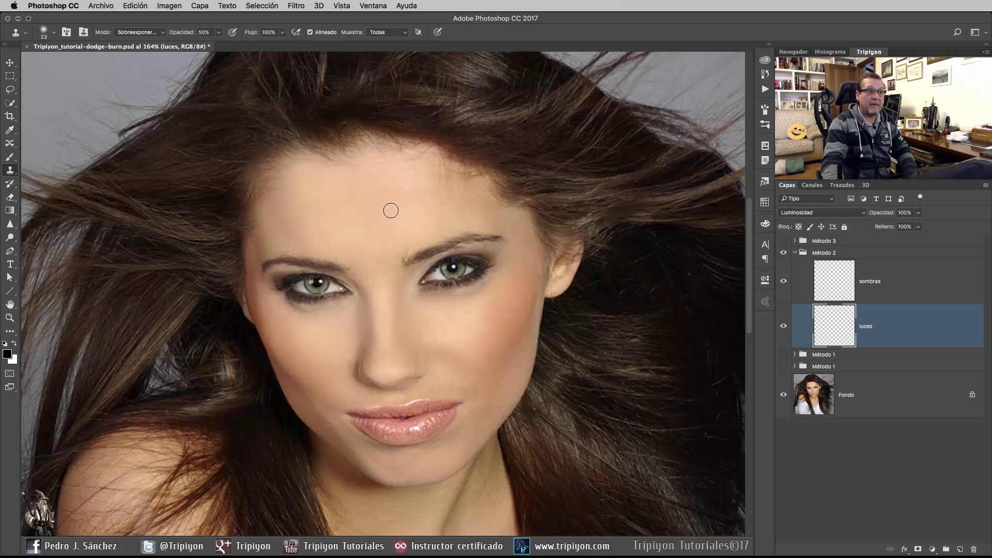
pyautogui.press('alt')
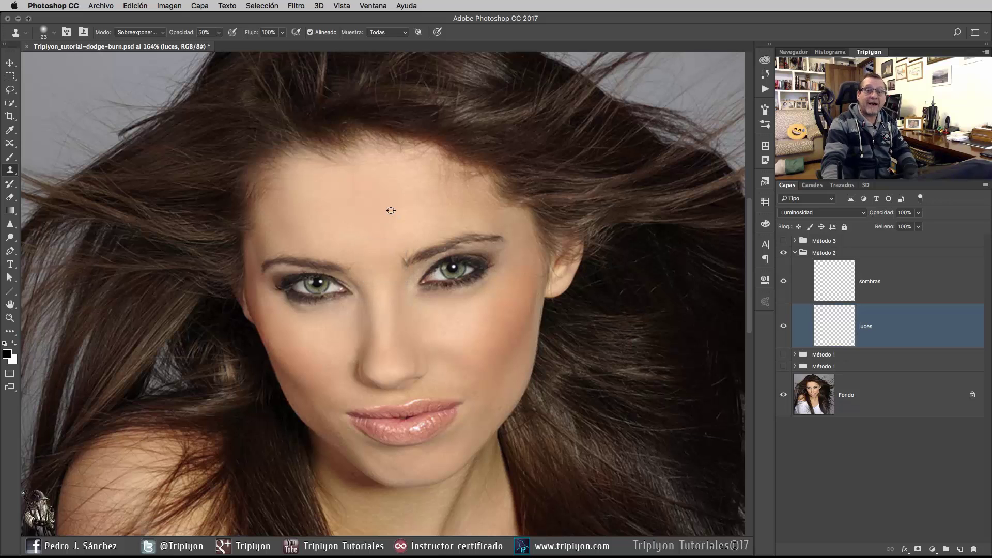
pyautogui.keyDown('alt'); pyautogui.click(391, 211); pyautogui.keyUp('alt')
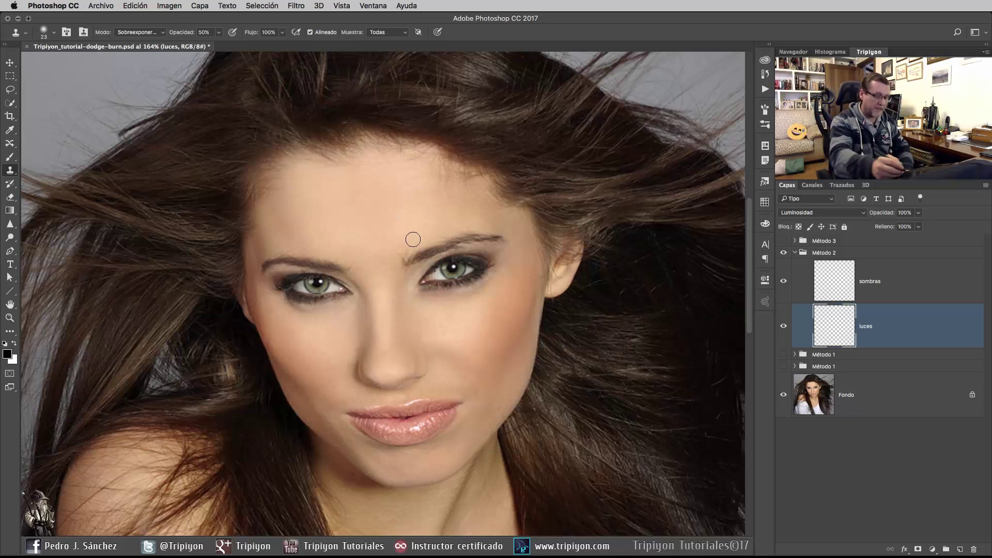
pyautogui.moveTo(363, 249); pyautogui.dragTo(386, 246)
pyautogui.moveTo(386, 182); pyautogui.dragTo(388, 182)
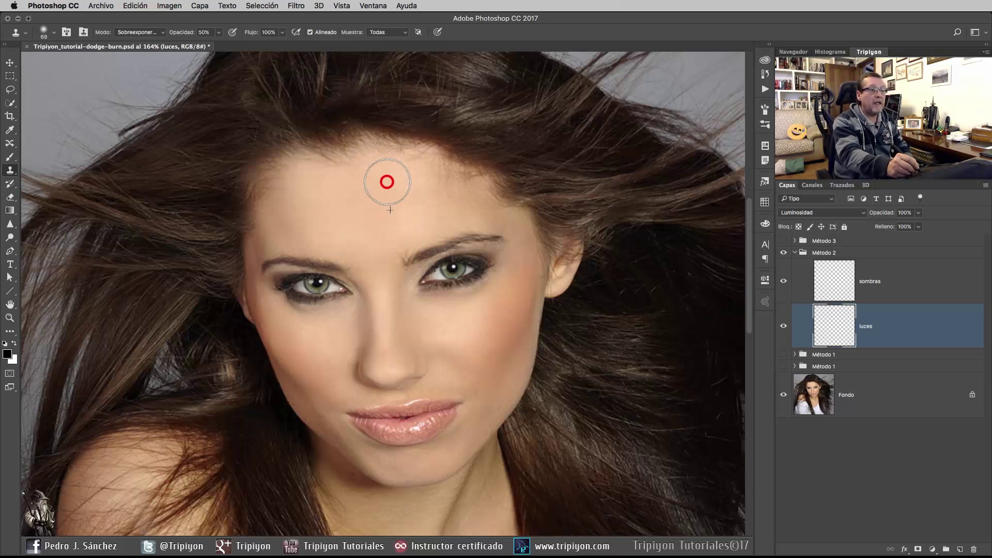
pyautogui.click(319, 198)
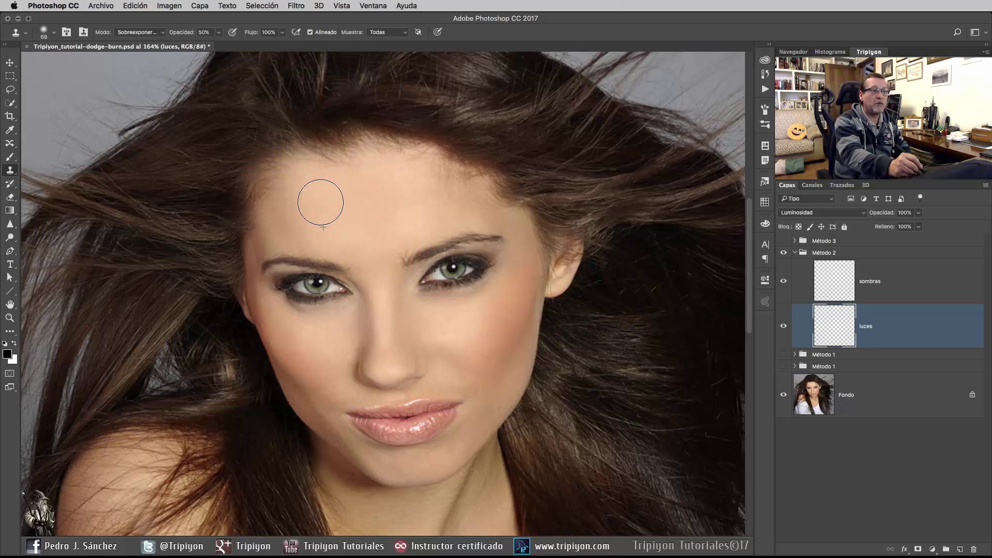
pyautogui.moveTo(321, 203); pyautogui.dragTo(328, 190)
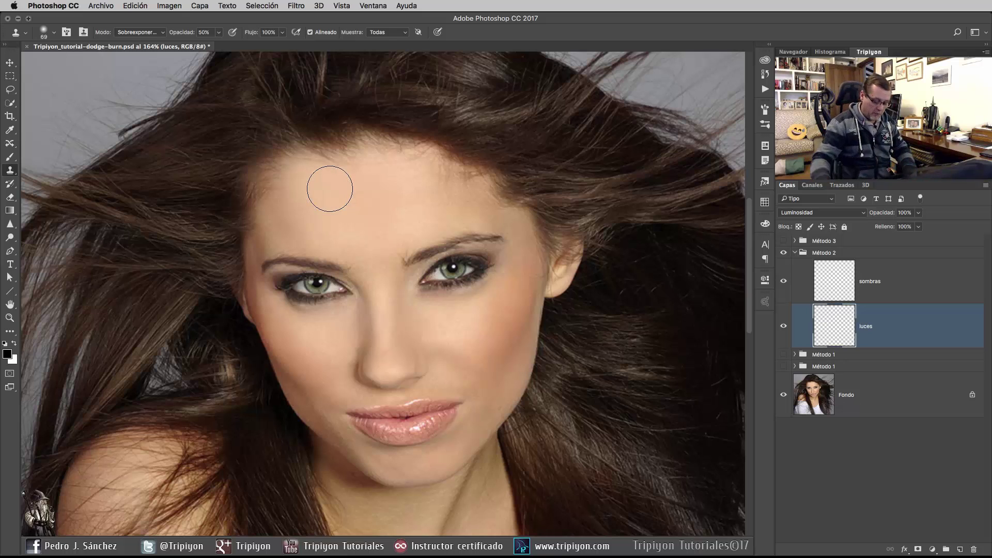
# - Try to lighten one side of the forehead with 50% opacity stamps from a new skin sample, and undo the bright spot
pyautogui.keyDown('alt'); pyautogui.click(300, 203); pyautogui.keyUp('alt')
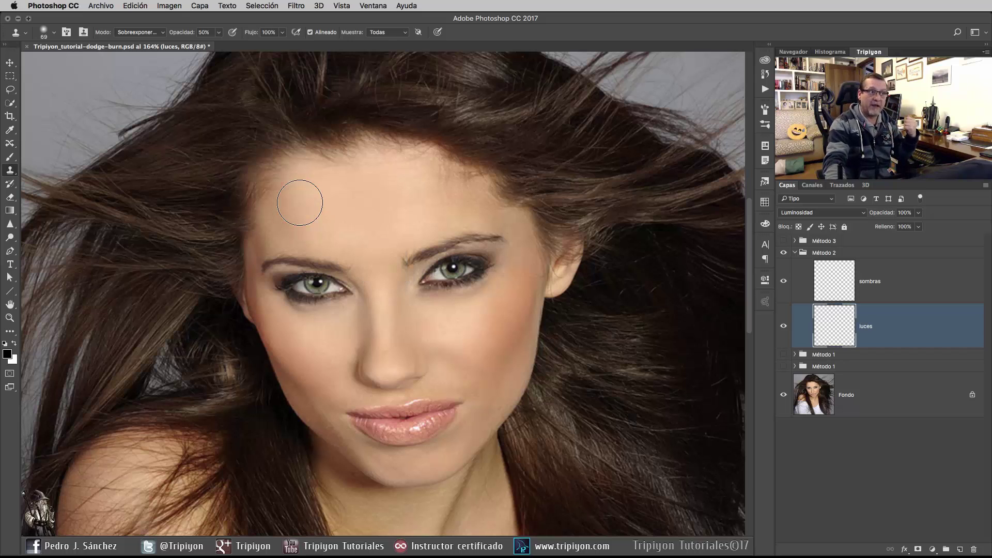
pyautogui.click(299, 203)
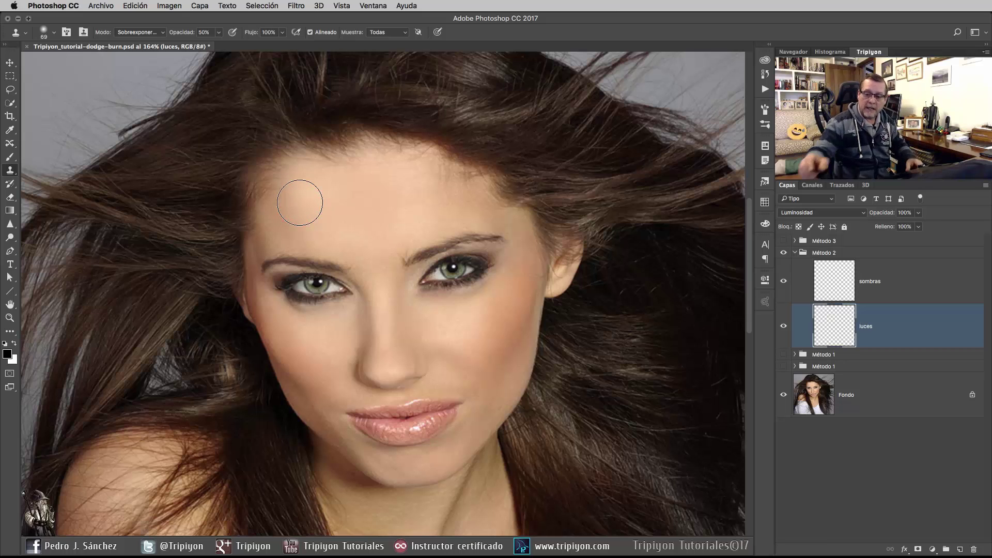
pyautogui.click(373, 202)
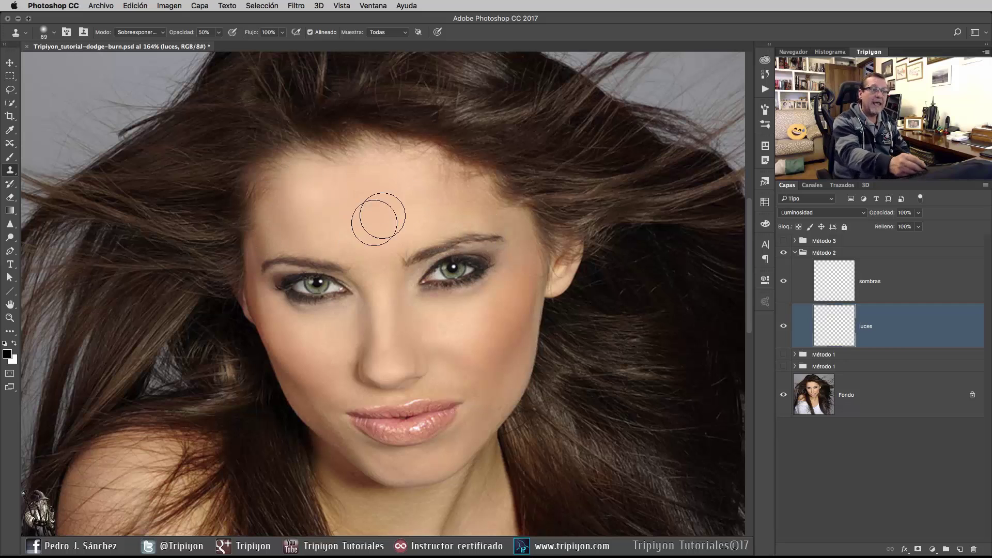
pyautogui.click(306, 186)
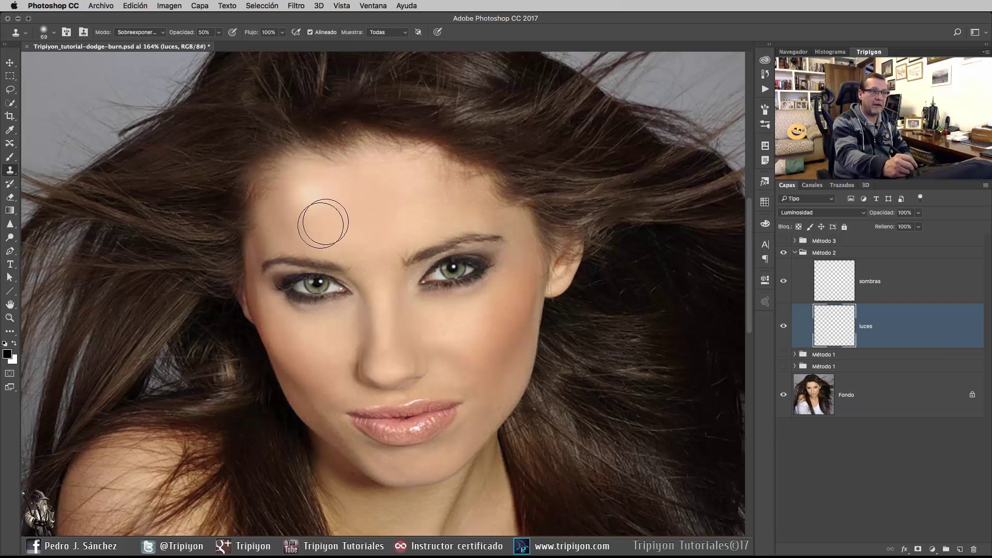
pyautogui.click(304, 195)
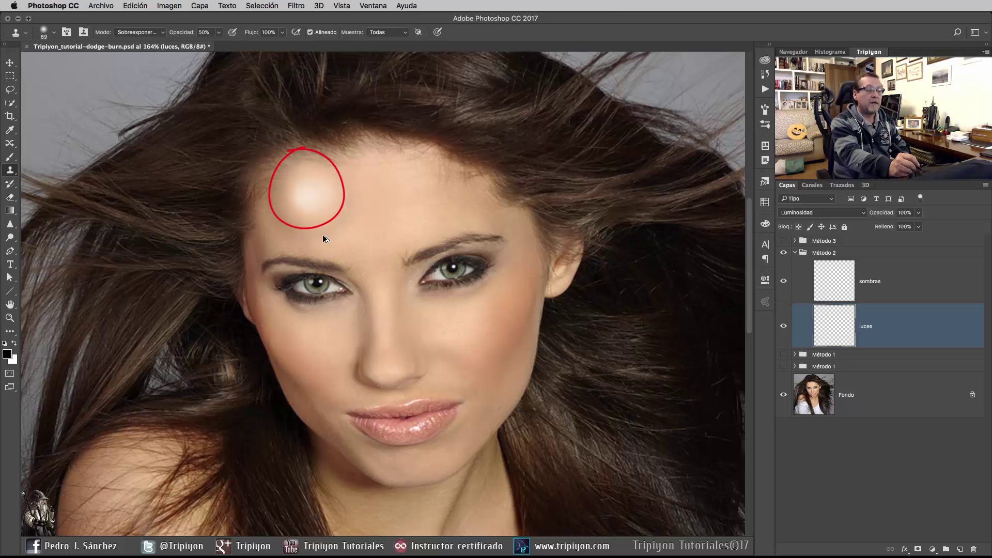
pyautogui.hotkey('ctrl', 'z')
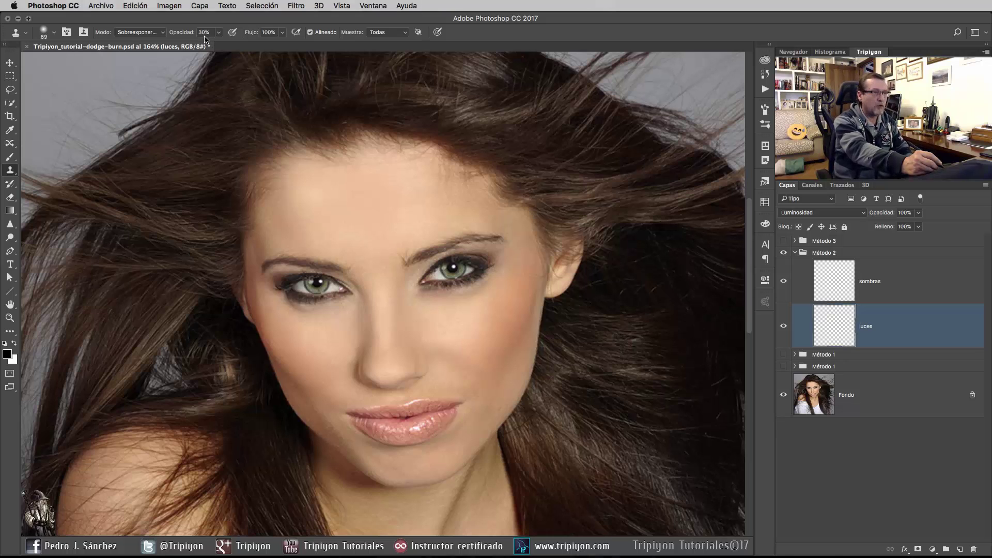
# - Set the Clone Stamp opacity to 10%, sample the forehead skin and paint highlights across the forehead on the luces layer
pyautogui.press('1')
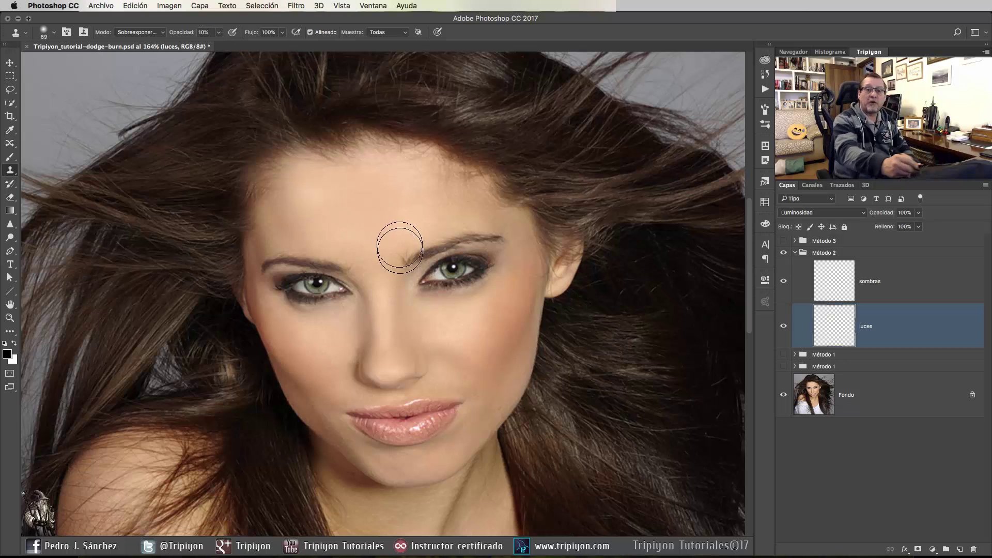
pyautogui.keyDown('alt'); pyautogui.click(304, 189); pyautogui.keyUp('alt')
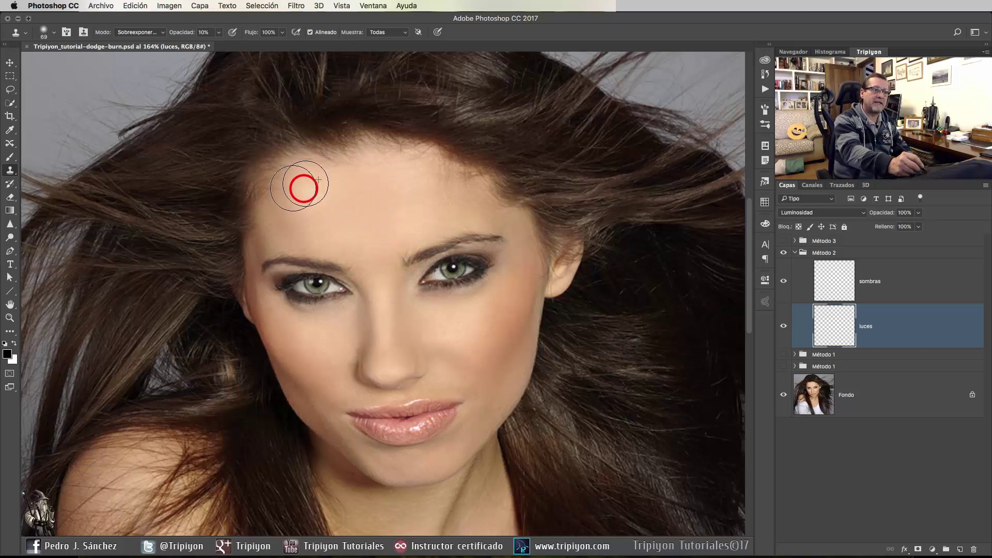
pyautogui.moveTo(300, 187)
pyautogui.mouseDown()
pyautogui.moveTo(350, 228)
pyautogui.moveTo(315, 234)
pyautogui.moveTo(325, 234)
pyautogui.moveTo(313, 228)
pyautogui.moveTo(340, 171)
pyautogui.moveTo(355, 170)
pyautogui.moveTo(370, 213)
pyautogui.moveTo(489, 213)
pyautogui.moveTo(425, 202)
pyautogui.moveTo(403, 156)
pyautogui.moveTo(332, 227)
pyautogui.moveTo(272, 245)
pyautogui.moveTo(329, 180)
pyautogui.moveTo(278, 218)
pyautogui.mouseUp()
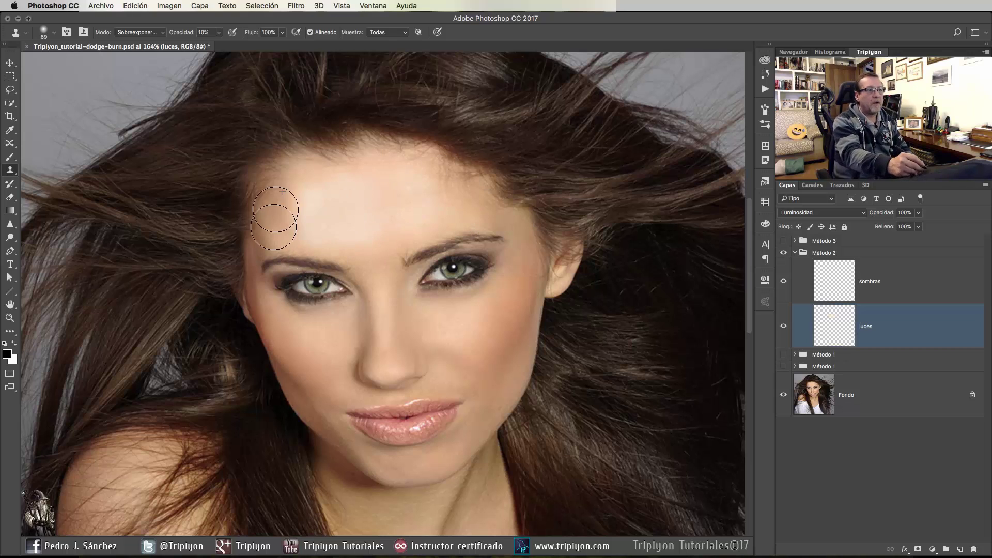
# - Set the Clone Stamp mode to Subexponer color and select the sombras layer for darkening
pyautogui.moveTo(496, 331); pyautogui.dragTo(519, 271)
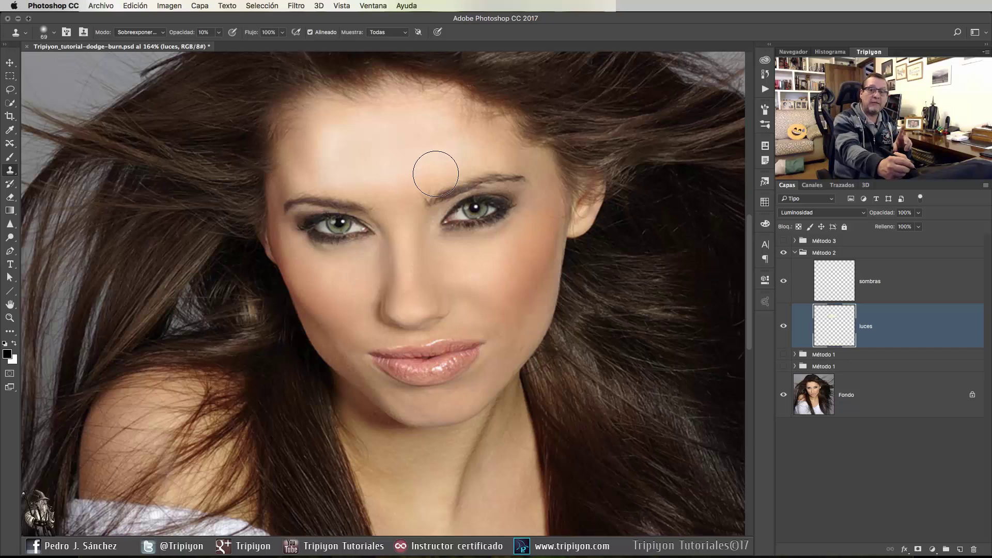
pyautogui.click(162, 31)
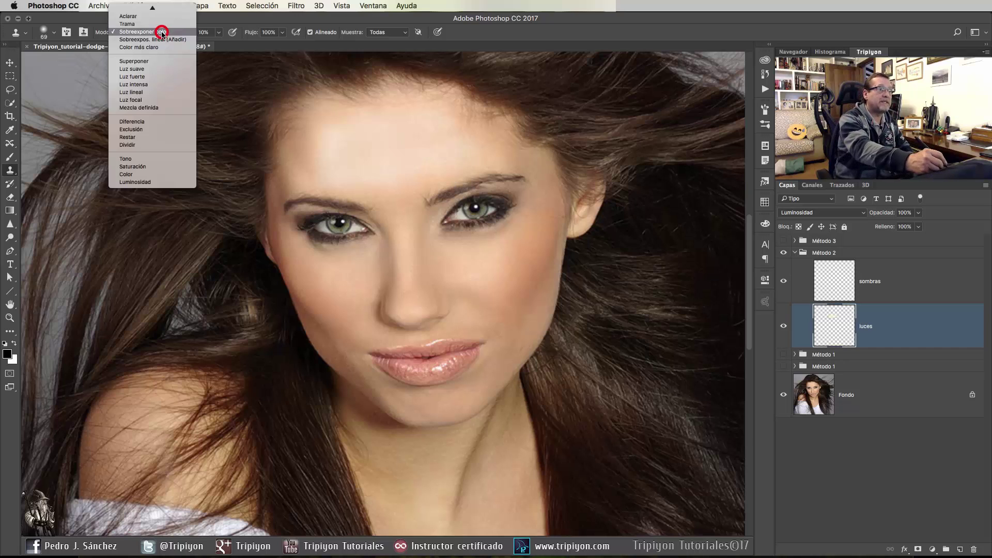
pyautogui.moveTo(156, 5)
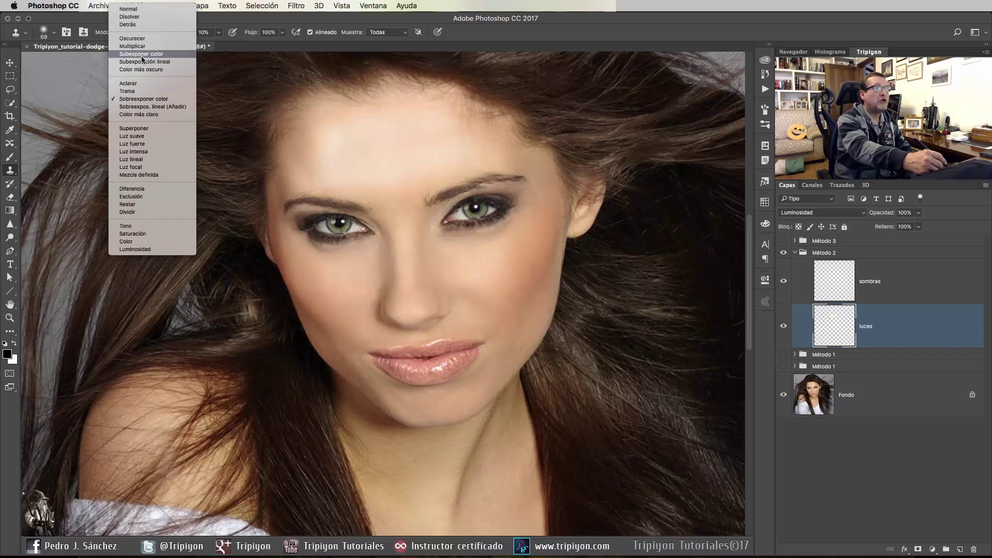
pyautogui.click(161, 54)
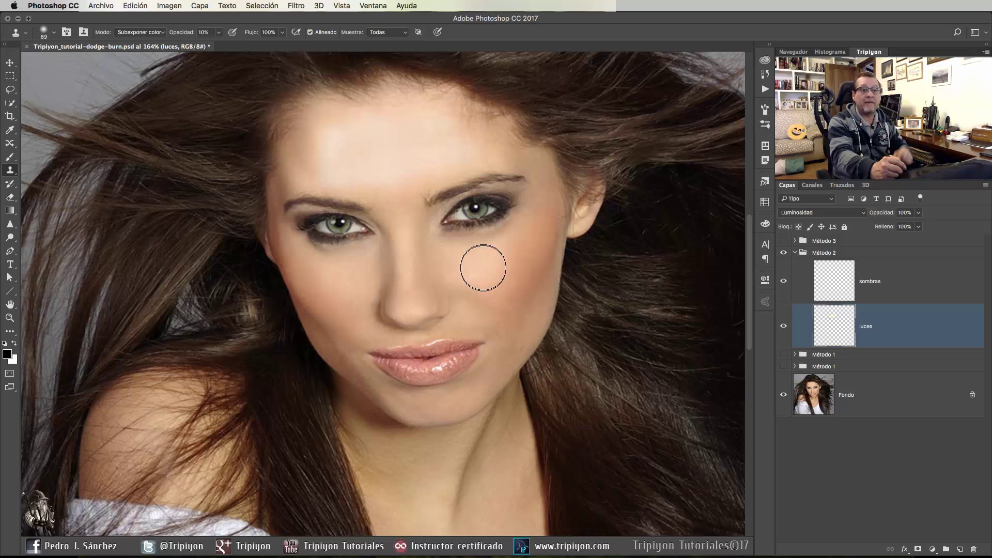
pyautogui.click(910, 285)
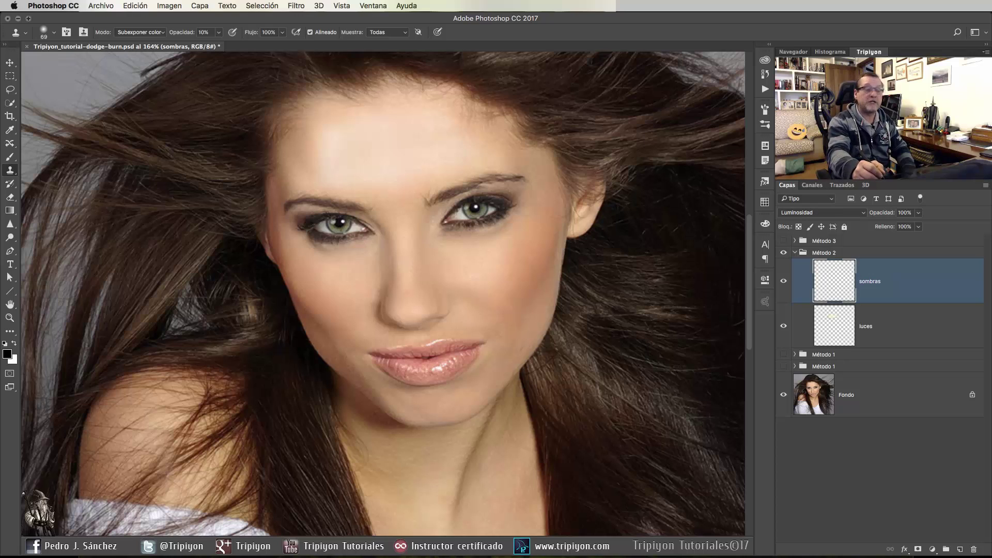
# - Darken the cheek contour below the visible ear, the side of the nose and the lower face with Clone Stamp strokes on sombras
pyautogui.moveTo(551, 239)
pyautogui.mouseDown()
pyautogui.moveTo(516, 345)
pyautogui.moveTo(516, 333)
pyautogui.mouseUp()
pyautogui.moveTo(555, 253)
pyautogui.mouseDown()
pyautogui.moveTo(515, 338)
pyautogui.moveTo(541, 274)
pyautogui.moveTo(522, 326)
pyautogui.mouseUp()
pyautogui.moveTo(543, 276); pyautogui.dragTo(521, 352)
pyautogui.moveTo(545, 275); pyautogui.dragTo(512, 354)
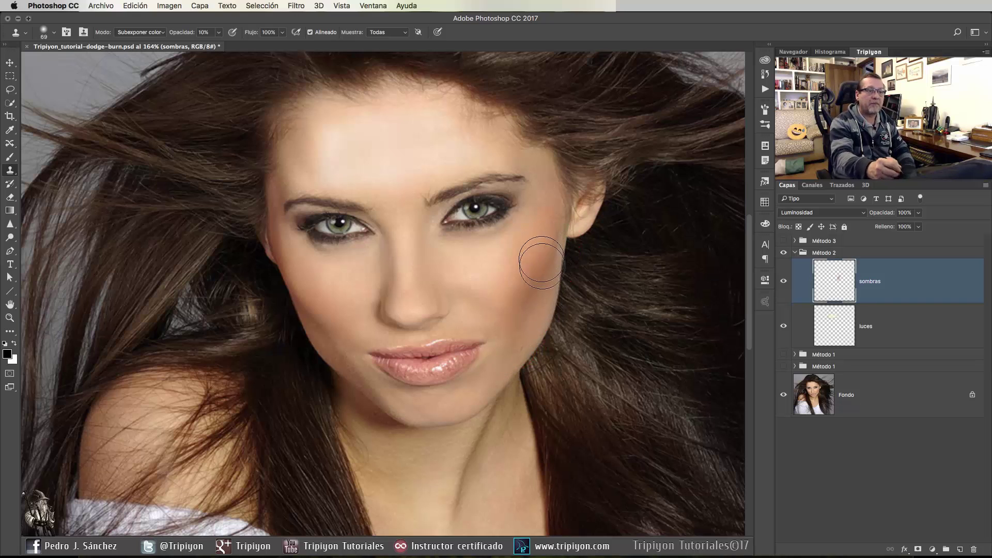
pyautogui.moveTo(423, 250)
pyautogui.mouseDown()
pyautogui.moveTo(409, 249)
pyautogui.moveTo(424, 246)
pyautogui.moveTo(379, 311)
pyautogui.mouseUp()
pyautogui.moveTo(496, 321); pyautogui.dragTo(483, 326)
pyautogui.moveTo(486, 397); pyautogui.dragTo(468, 391)
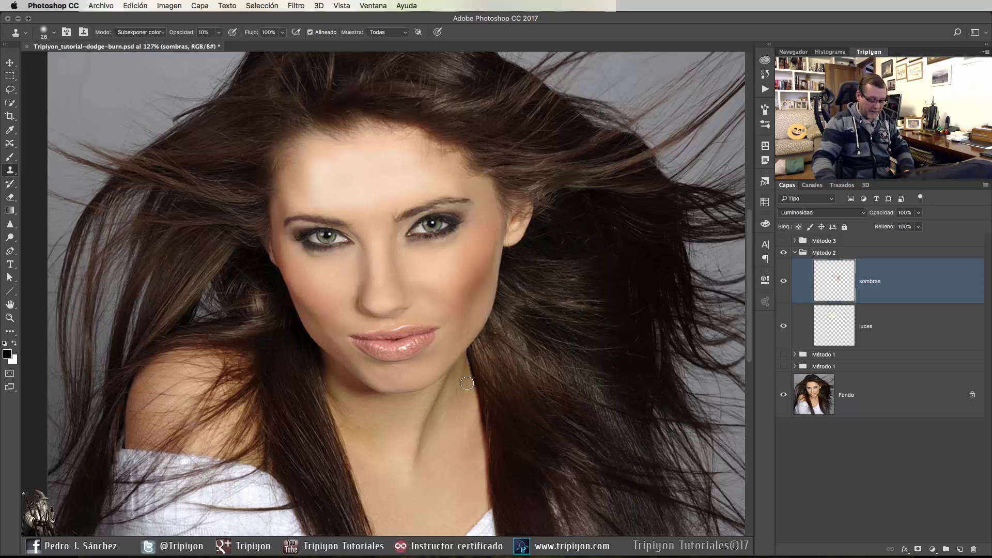
# - Reduce the opacity of the luces layer to 75% to soften the forehead highlights
pyautogui.scroll(5, 303, 169)
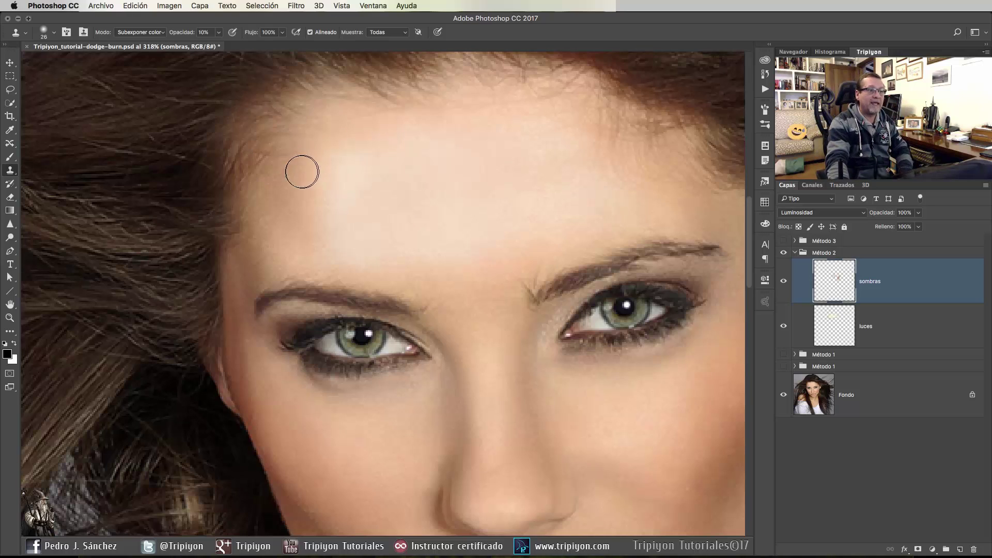
pyautogui.scroll(-1, 302, 171)
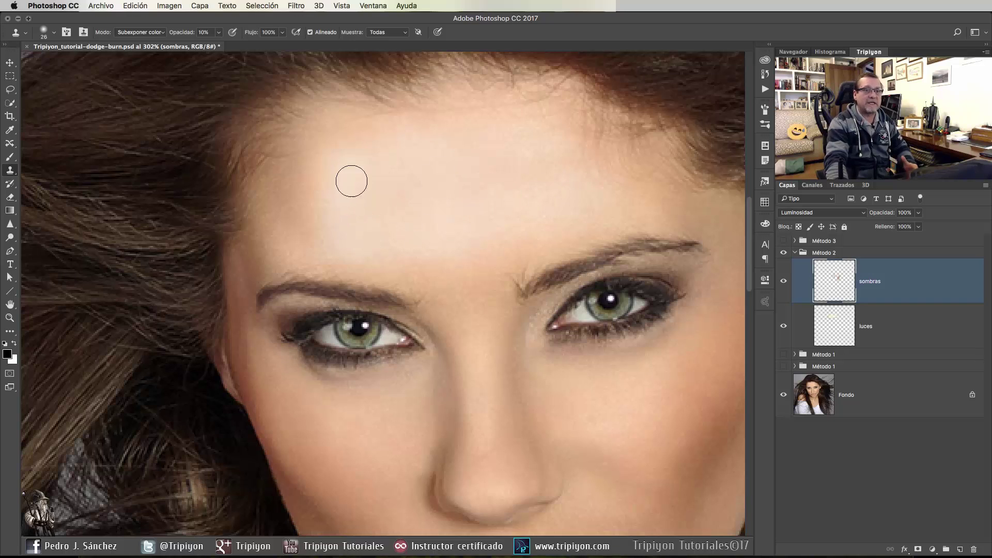
pyautogui.click(897, 333)
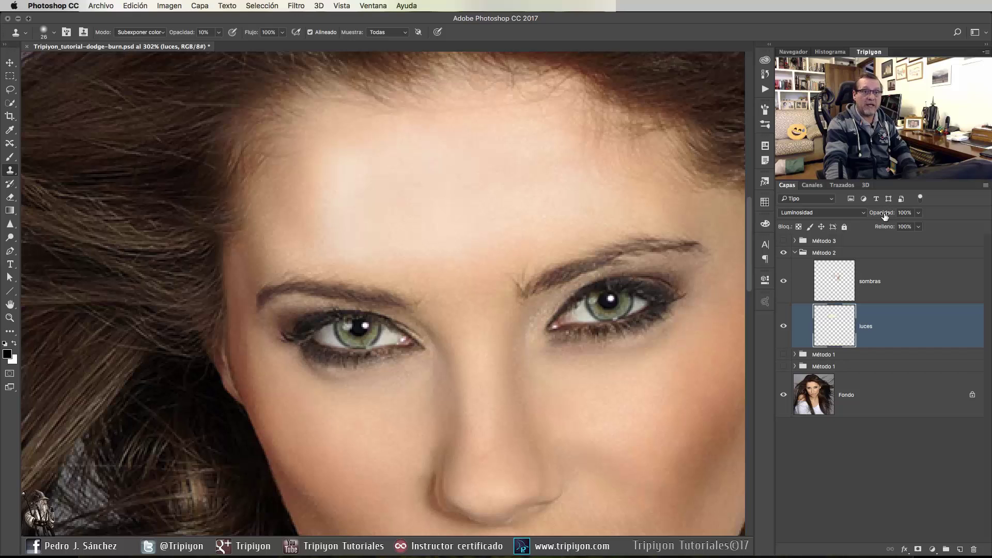
pyautogui.moveTo(885, 216); pyautogui.dragTo(873, 214)
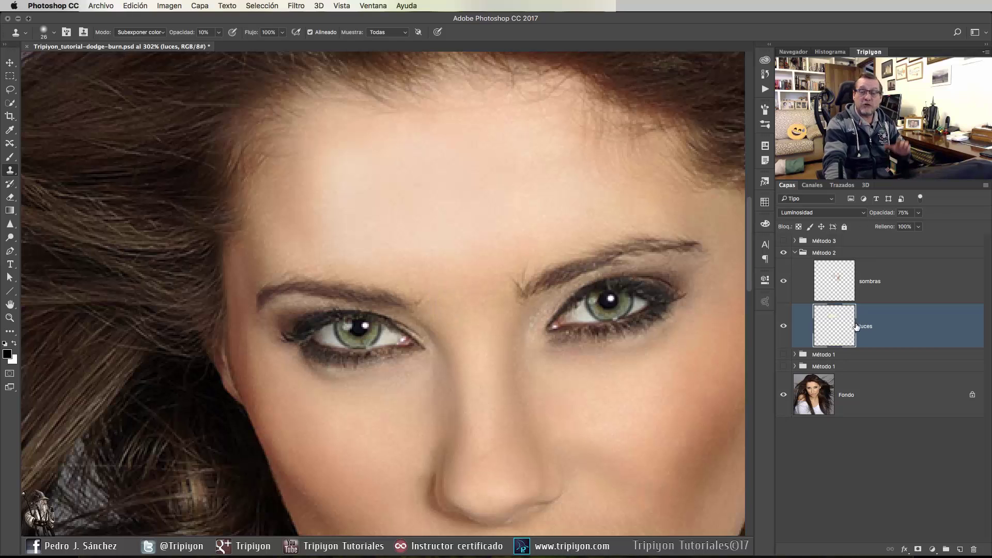
# - Collapse and hide the Método 2 group, and show, expand and select the Método 3 group
pyautogui.click(795, 253)
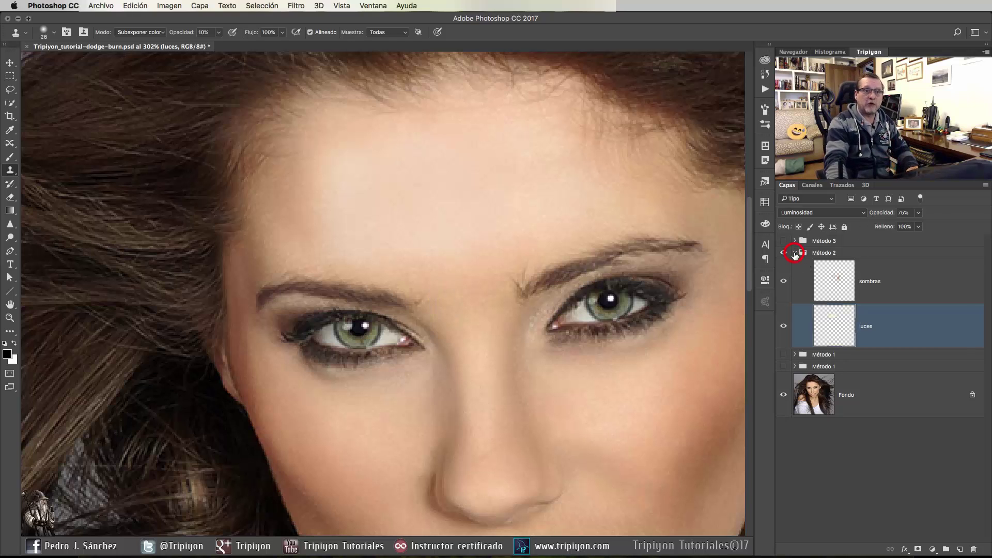
pyautogui.click(784, 253)
pyautogui.scroll(-5, 349, 217)
pyautogui.scroll(-3, 511, 362)
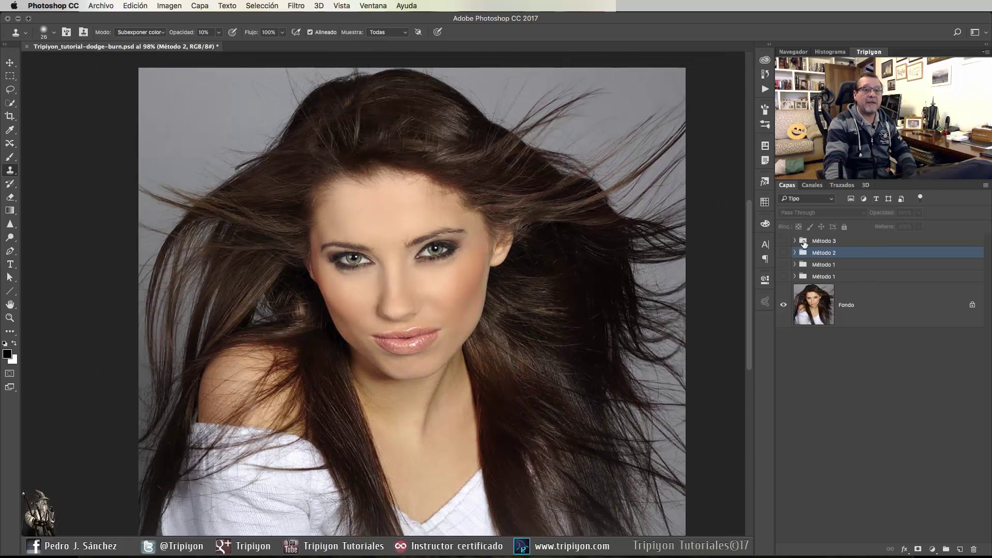
pyautogui.click(784, 241)
pyautogui.click(795, 241)
pyautogui.click(823, 241)
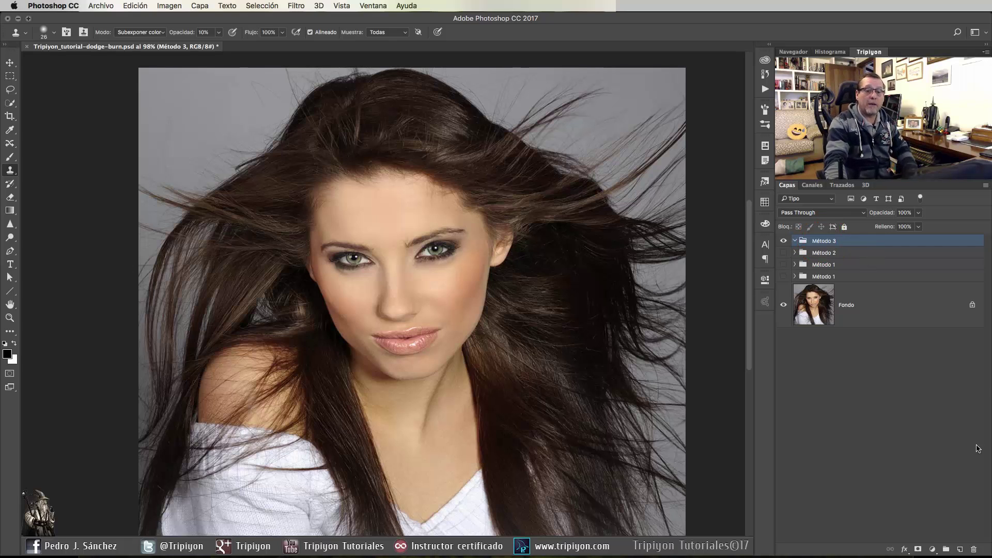
# - Add a Curvas adjustment layer with Luminosidad blending to the Método 3 group and pull its curve's midtones down to darken the image
pyautogui.click(934, 550)
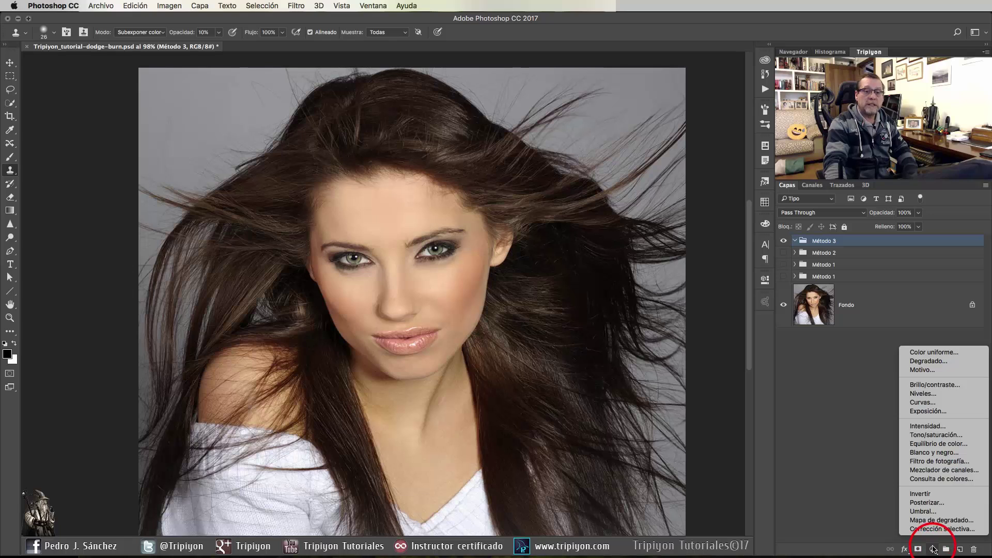
pyautogui.click(935, 404)
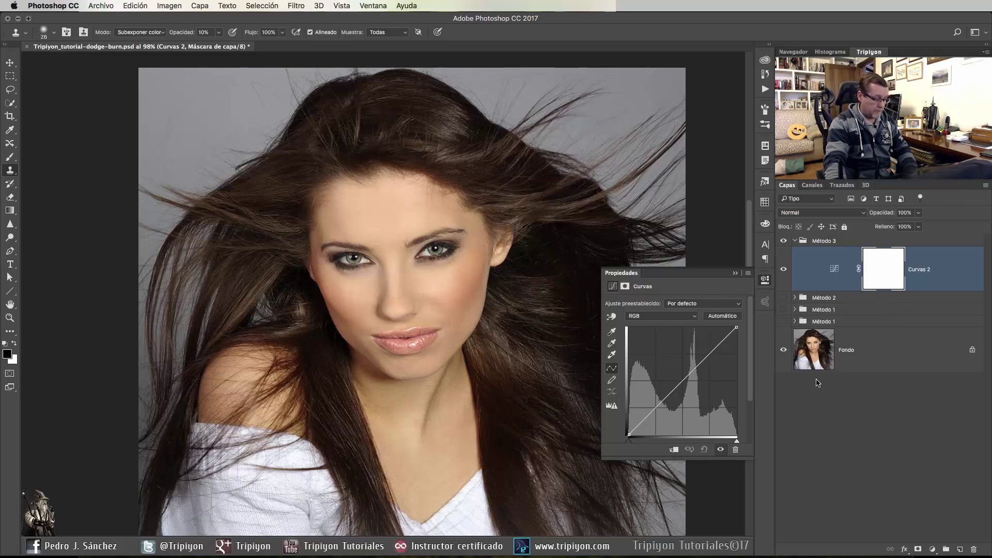
pyautogui.click(864, 215)
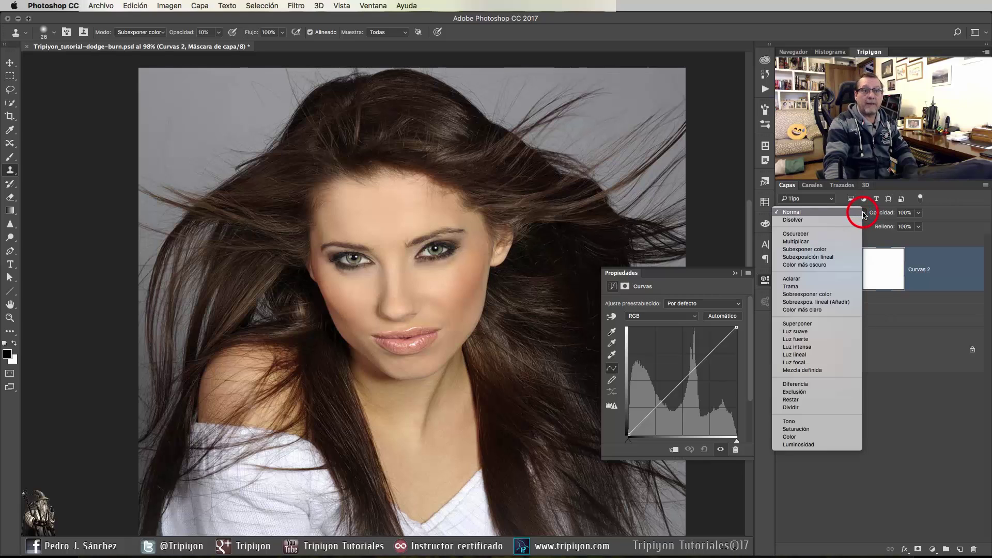
pyautogui.click(800, 445)
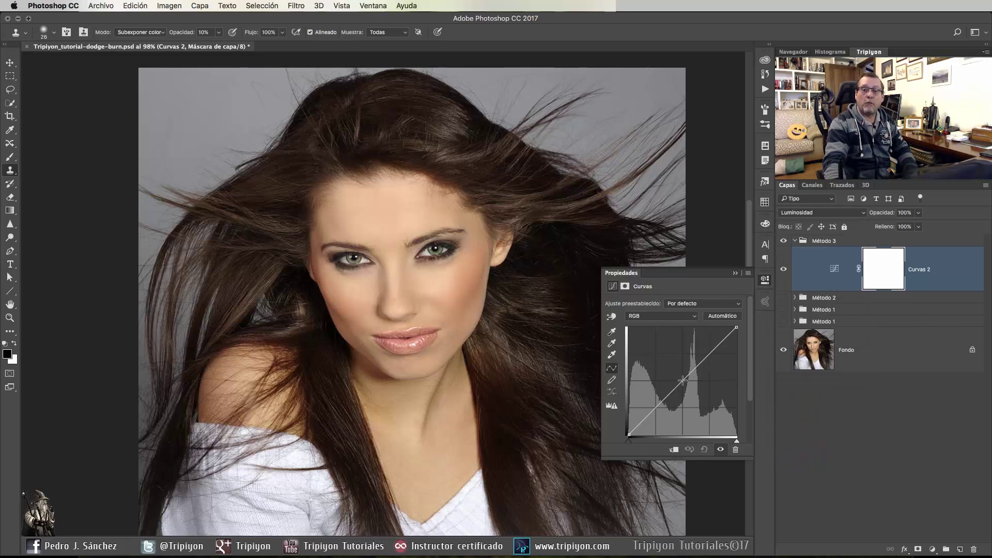
pyautogui.moveTo(683, 380); pyautogui.dragTo(691, 394)
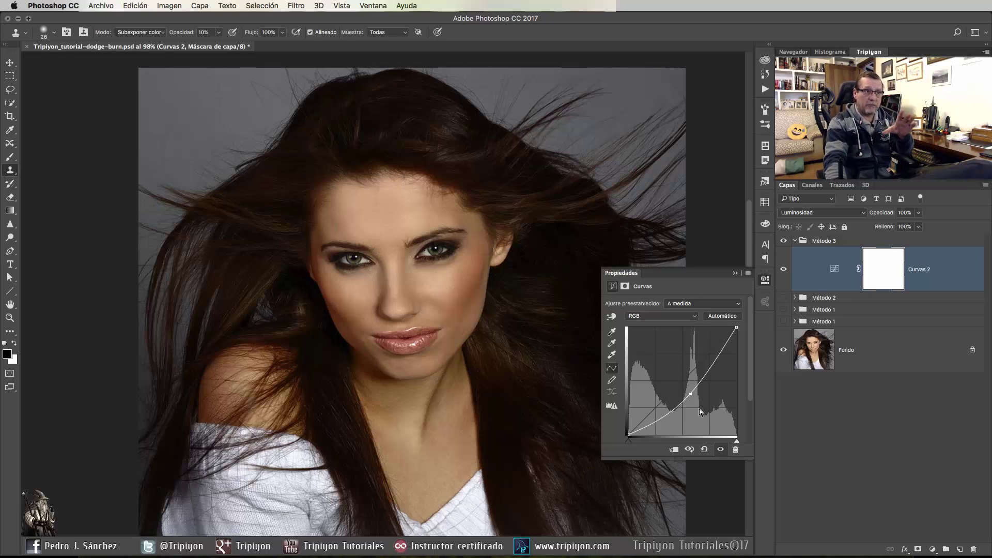
# - Fill the Curvas 2 layer mask with black, and choose the Brush tool with its flow set to 100%
pyautogui.click(765, 280)
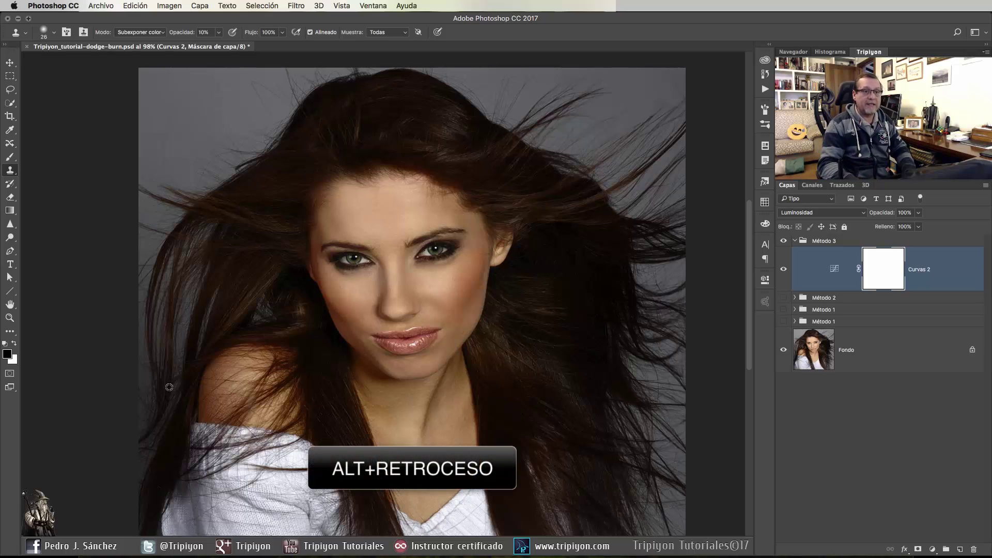
pyautogui.hotkey('alt', 'BackSpace')
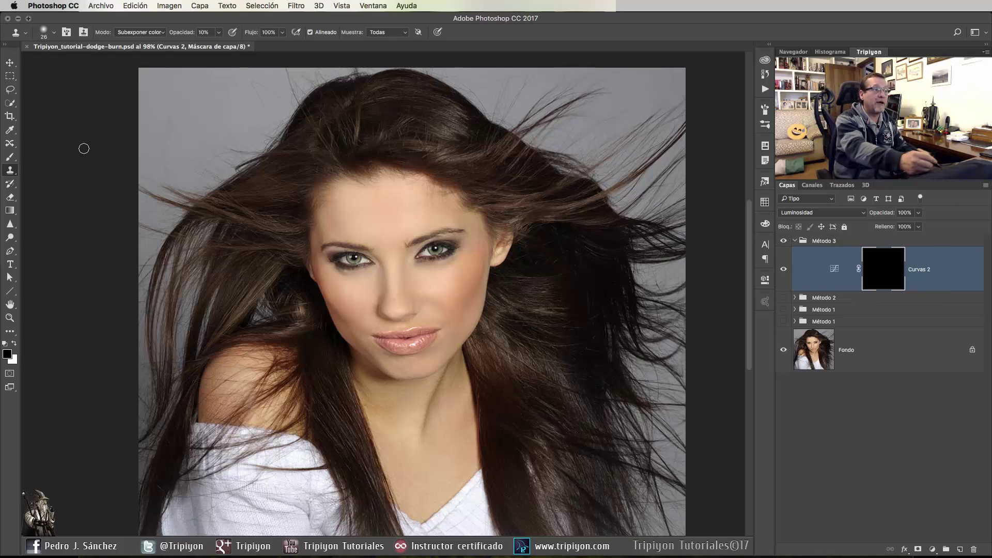
pyautogui.click(11, 158)
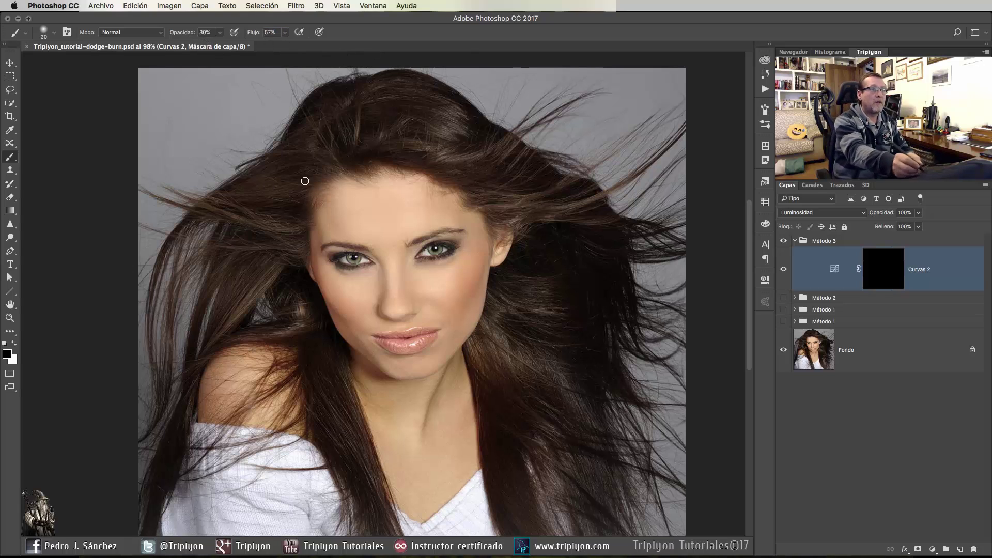
pyautogui.moveTo(249, 33); pyautogui.dragTo(321, 33)
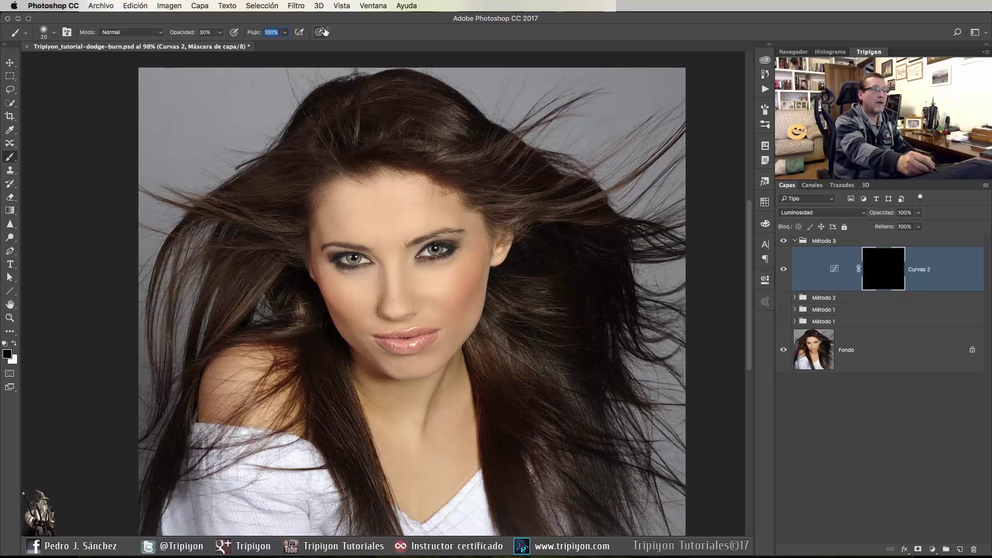
# - Rename the Curvas 2 adjustment layer as sombras
pyautogui.doubleClick(928, 269)
pyautogui.write('sombras')
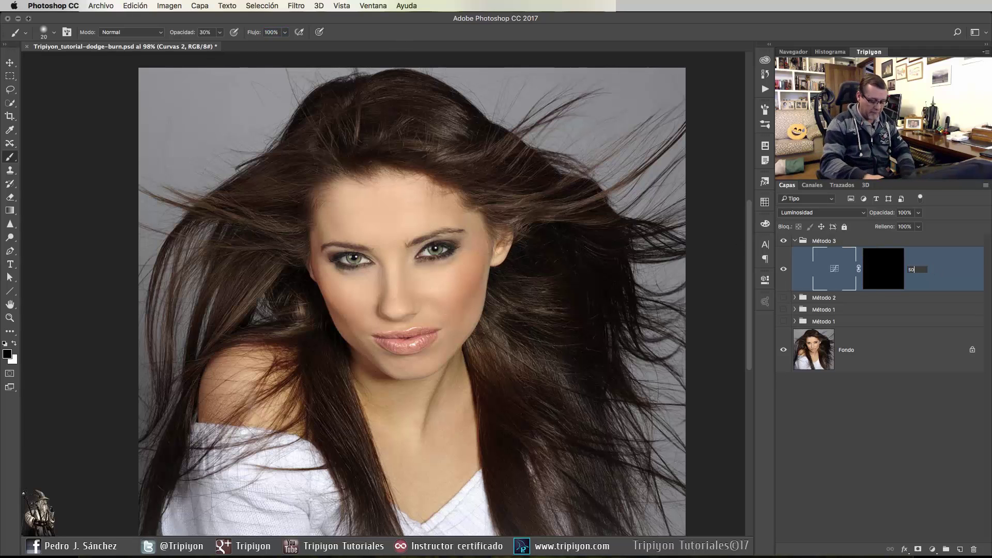
pyautogui.press('Return')
# - Paint with white on the sombras mask to darken both sides of the nose, the inner eye areas and the cheek contours
pyautogui.moveTo(435, 308); pyautogui.dragTo(471, 308)
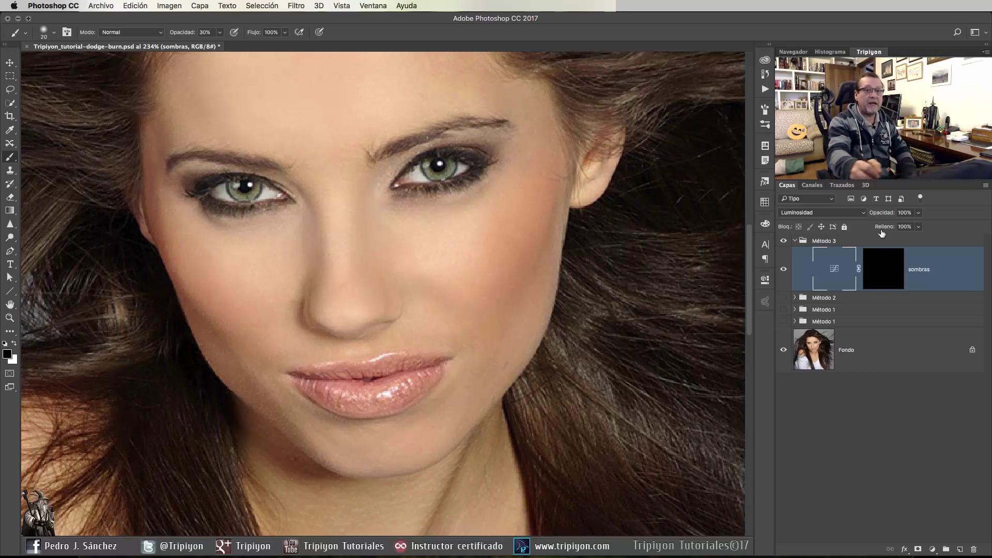
pyautogui.click(900, 283)
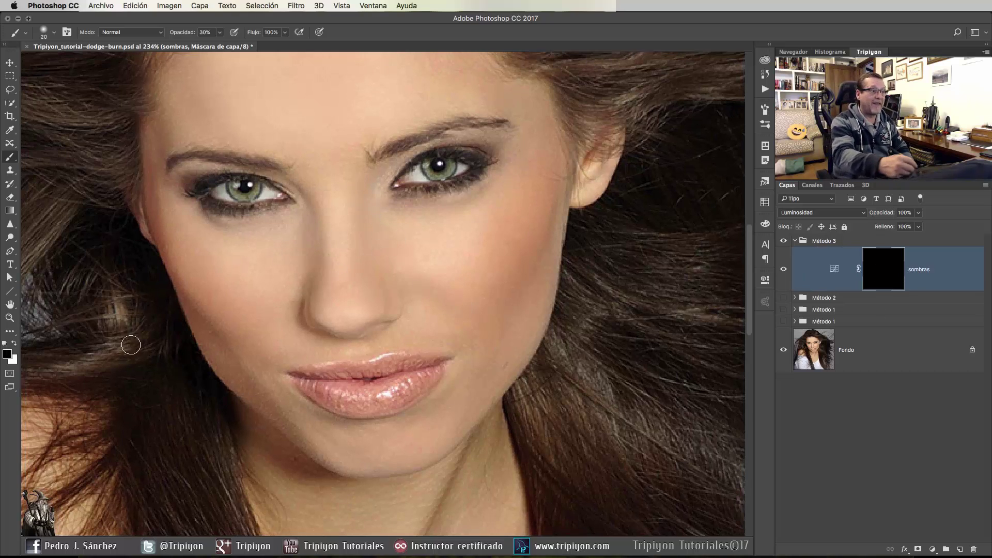
pyautogui.press('x')
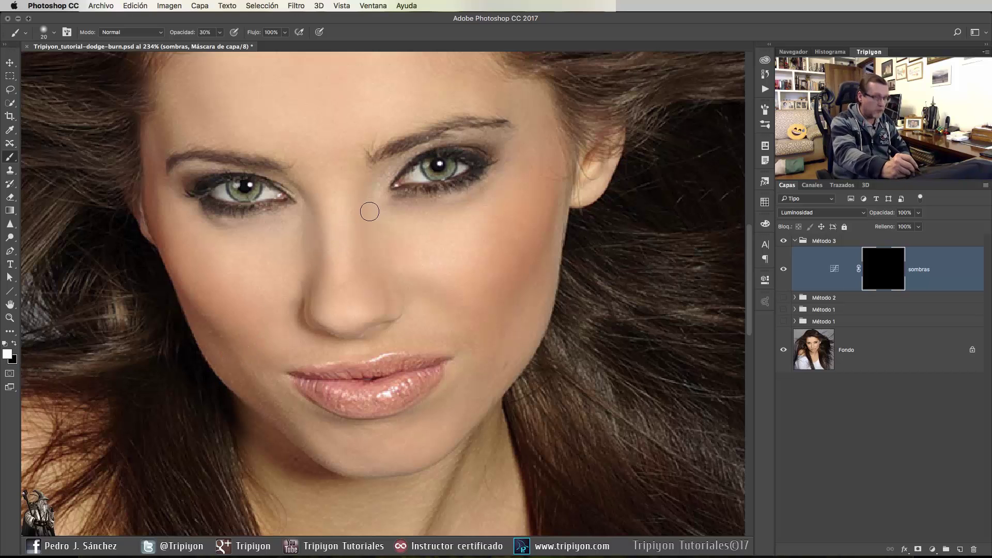
pyautogui.moveTo(368, 214); pyautogui.dragTo(374, 244)
pyautogui.moveTo(361, 197); pyautogui.dragTo(404, 154)
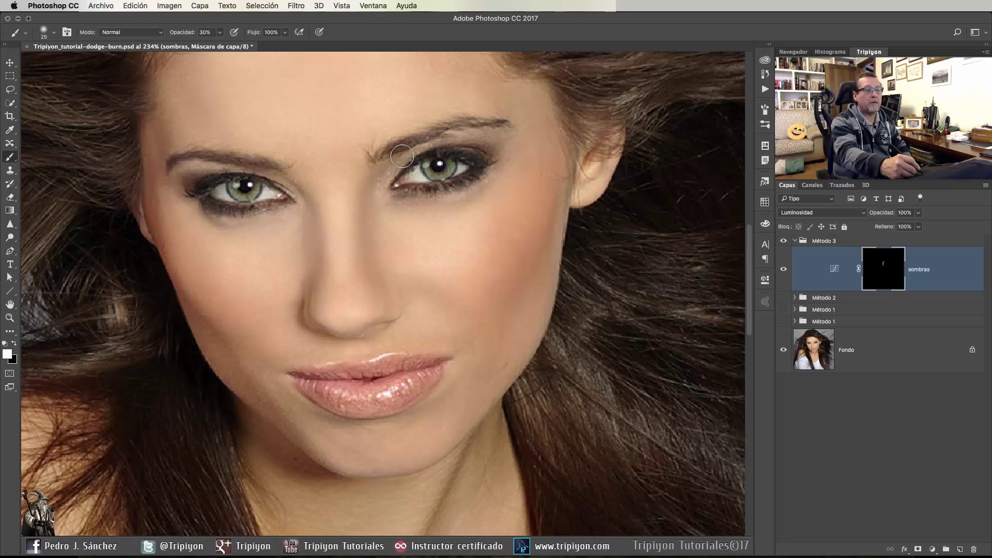
pyautogui.moveTo(372, 218); pyautogui.dragTo(396, 289)
pyautogui.moveTo(309, 262); pyautogui.dragTo(301, 214)
pyautogui.moveTo(244, 383); pyautogui.dragTo(217, 354)
pyautogui.moveTo(301, 195); pyautogui.dragTo(295, 196)
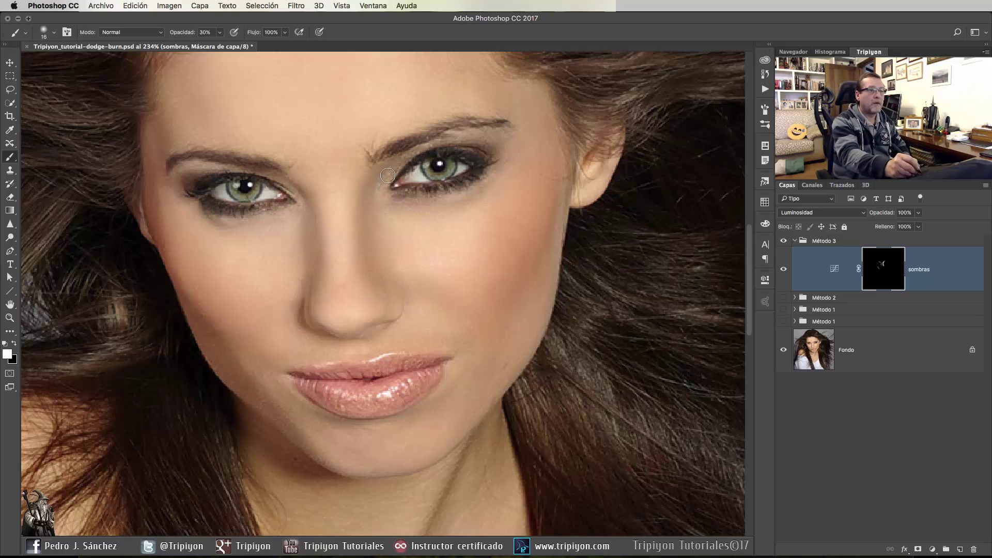
pyautogui.moveTo(507, 341); pyautogui.dragTo(532, 279)
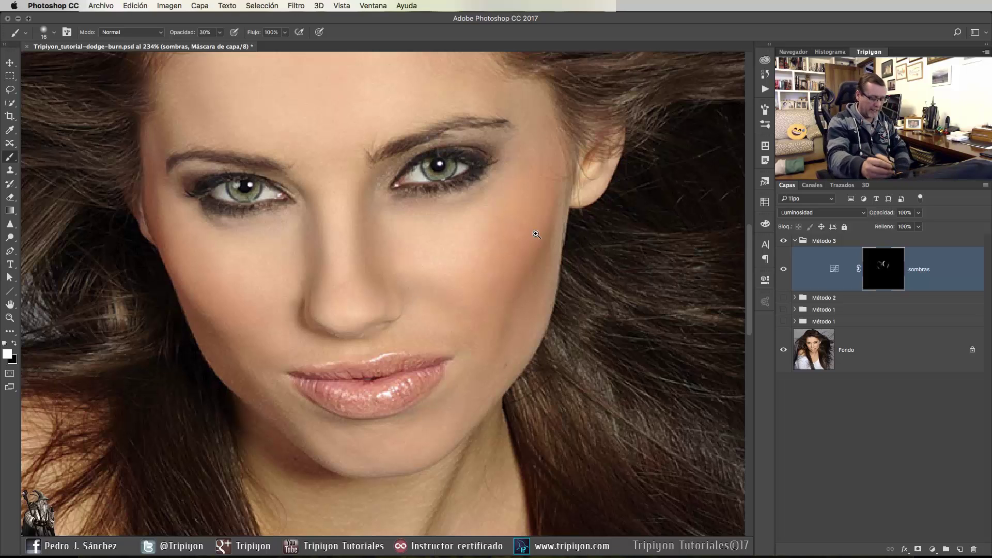
pyautogui.moveTo(503, 254); pyautogui.dragTo(460, 261)
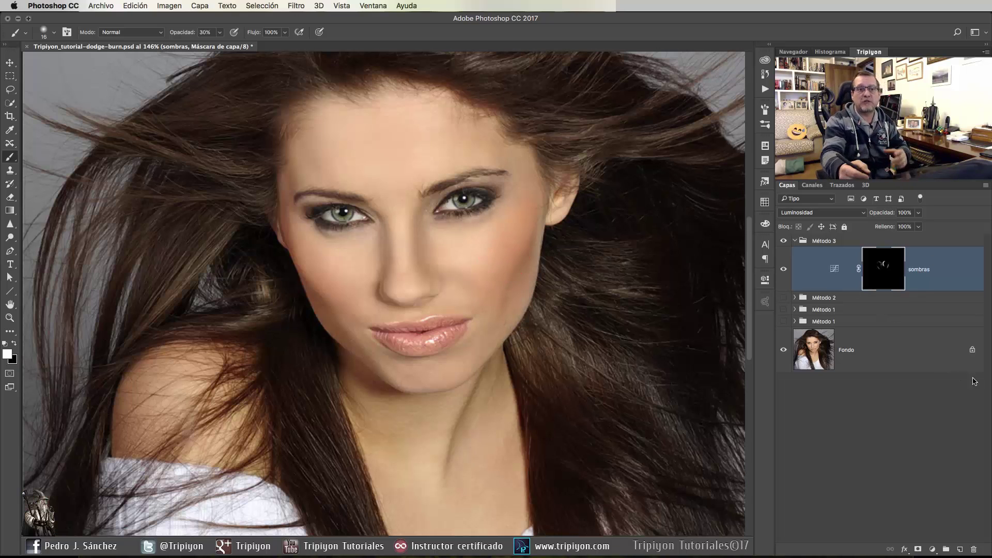
# - Add a Curvas adjustment layer with Luminosidad blending above sombras and raise its curve's midtones to lighten the image
pyautogui.click(933, 549)
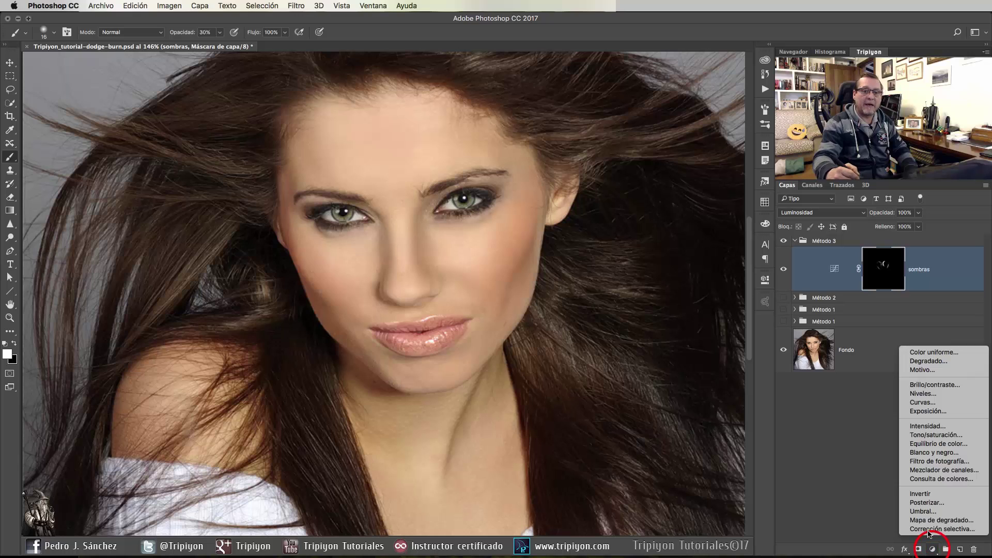
pyautogui.click(945, 403)
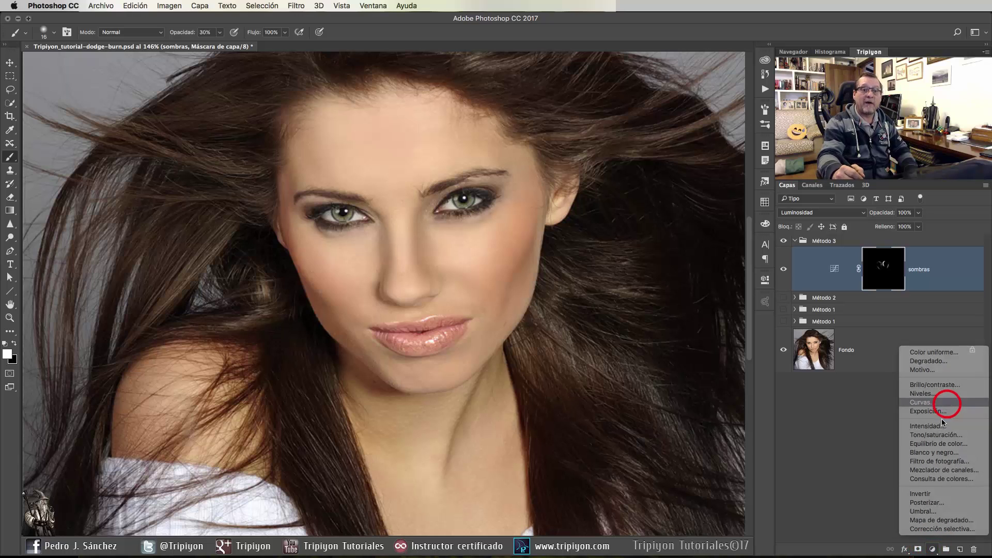
pyautogui.click(859, 215)
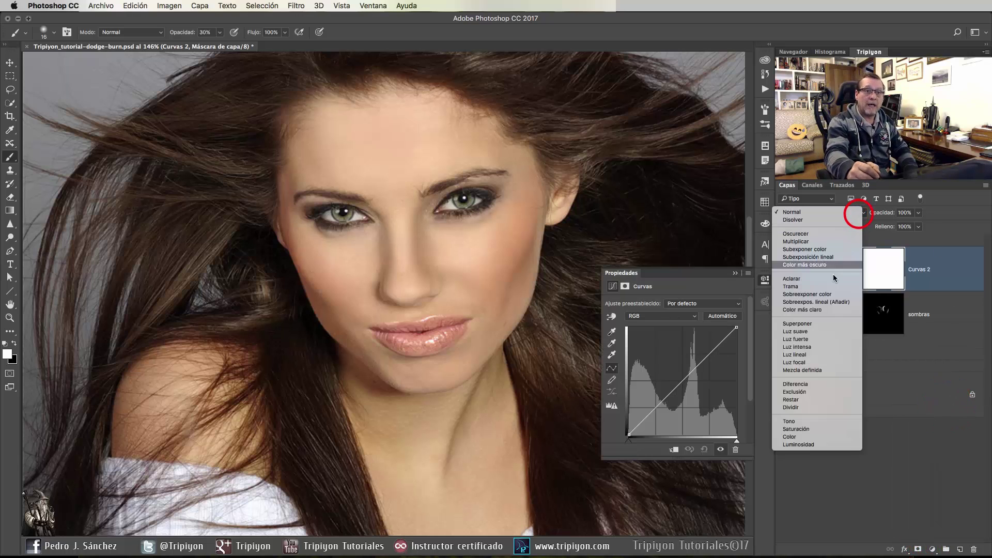
pyautogui.click(820, 446)
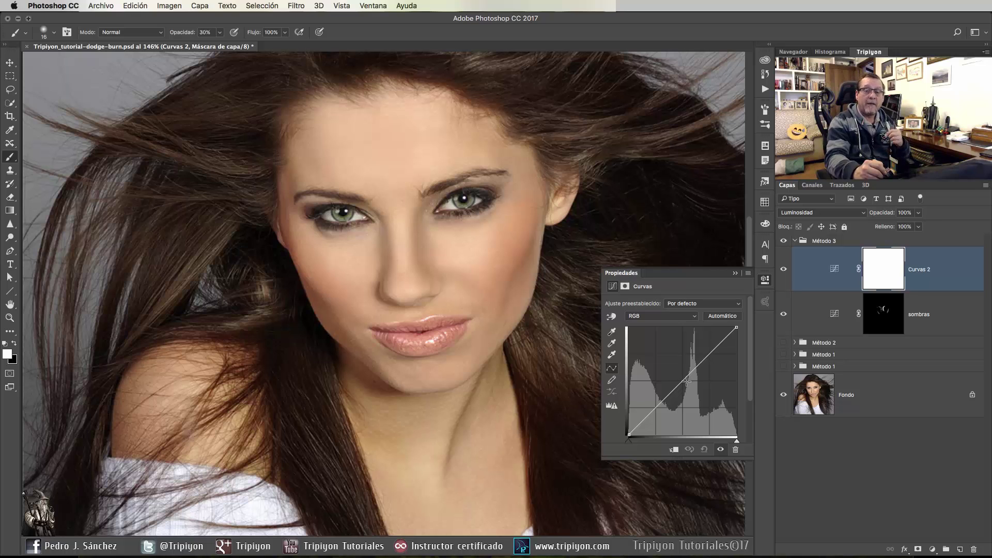
pyautogui.moveTo(684, 379); pyautogui.dragTo(681, 371)
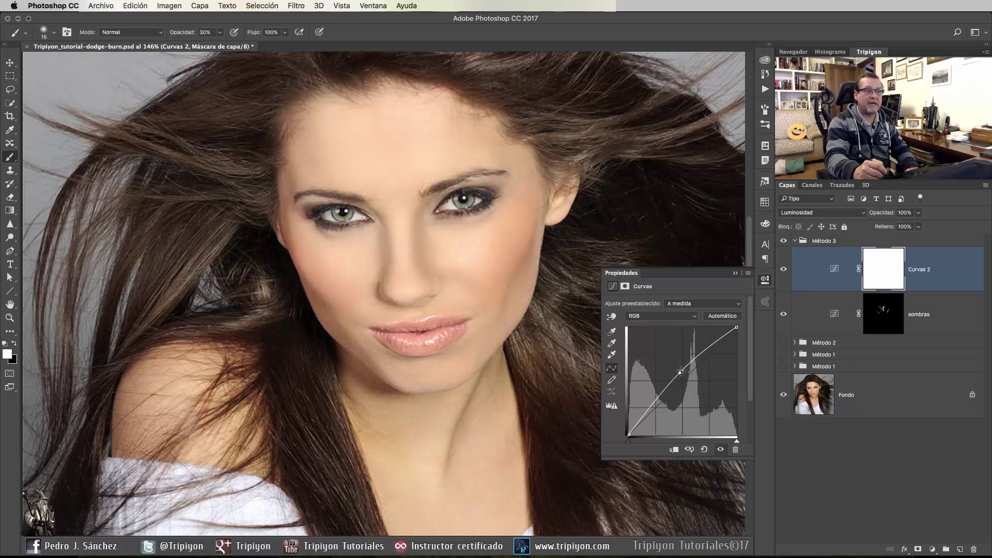
# - Fill the mask of the new lightening curves layer with Negro, in Normal mode at 100% opacity
pyautogui.click(886, 279)
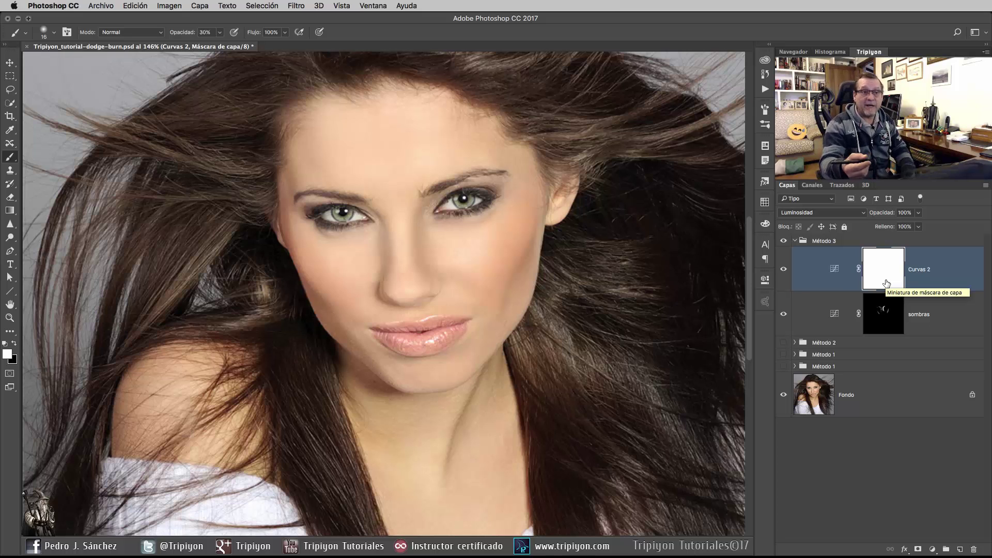
pyautogui.click(135, 6)
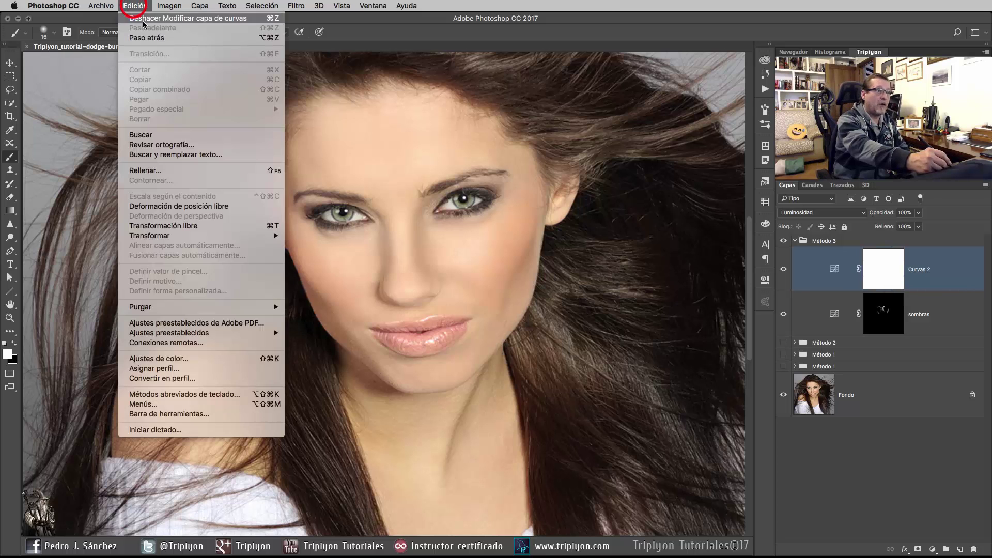
pyautogui.click(171, 171)
pyautogui.click(502, 87)
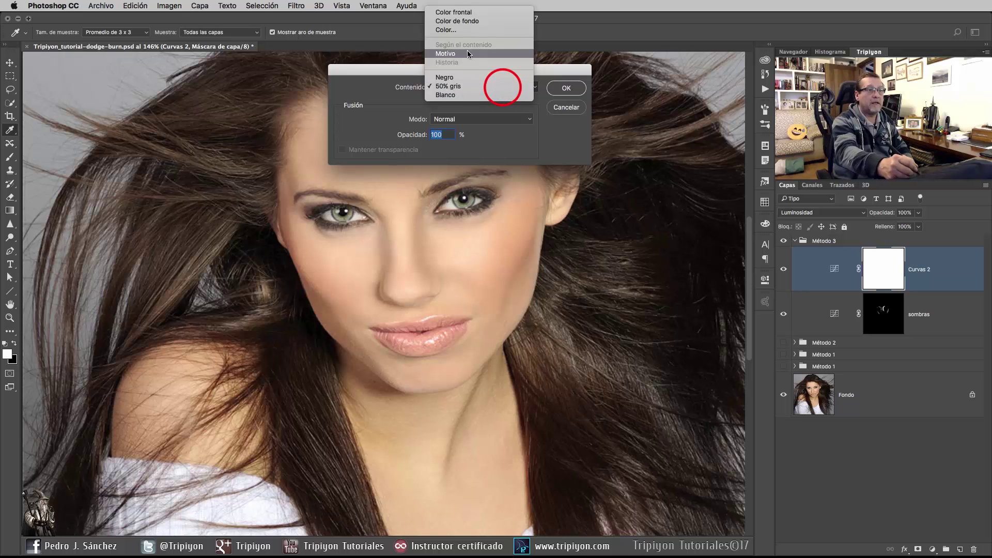
pyautogui.click(465, 77)
pyautogui.click(566, 88)
# - Brush white over the forehead on the lightening curves layer's mask, using an enlarged brush
pyautogui.press('b')
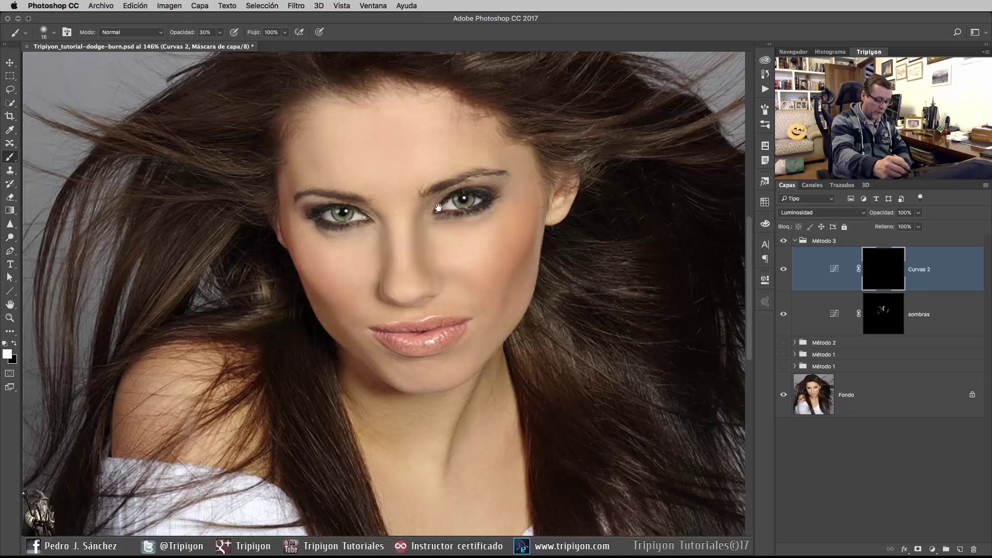
pyautogui.moveTo(431, 135)
pyautogui.mouseDown()
pyautogui.moveTo(460, 141)
pyautogui.moveTo(342, 148)
pyautogui.moveTo(408, 116)
pyautogui.mouseUp()
pyautogui.press(']')
pyautogui.moveTo(443, 124)
pyautogui.mouseDown()
pyautogui.moveTo(386, 122)
pyautogui.moveTo(297, 149)
pyautogui.mouseUp()
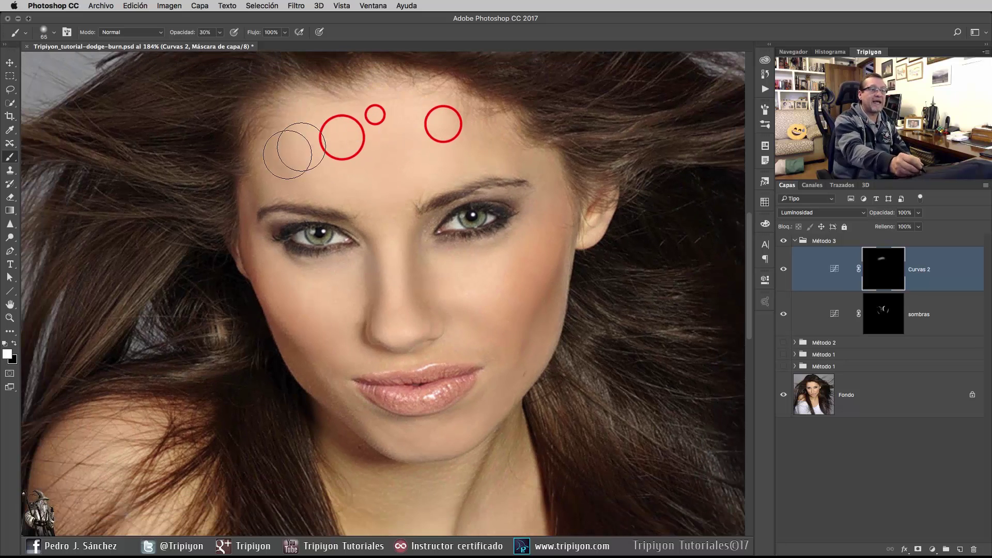
pyautogui.moveTo(336, 111); pyautogui.dragTo(305, 135)
pyautogui.moveTo(411, 141); pyautogui.dragTo(295, 173)
# - Lighten the cheeks below the eyes and the nose bridge on the same mask, with progressively smaller brush sizes
pyautogui.press('[')
pyautogui.moveTo(465, 290); pyautogui.dragTo(534, 228)
pyautogui.press('[')
pyautogui.moveTo(284, 274); pyautogui.dragTo(283, 290)
pyautogui.press('[')
pyautogui.press('[')
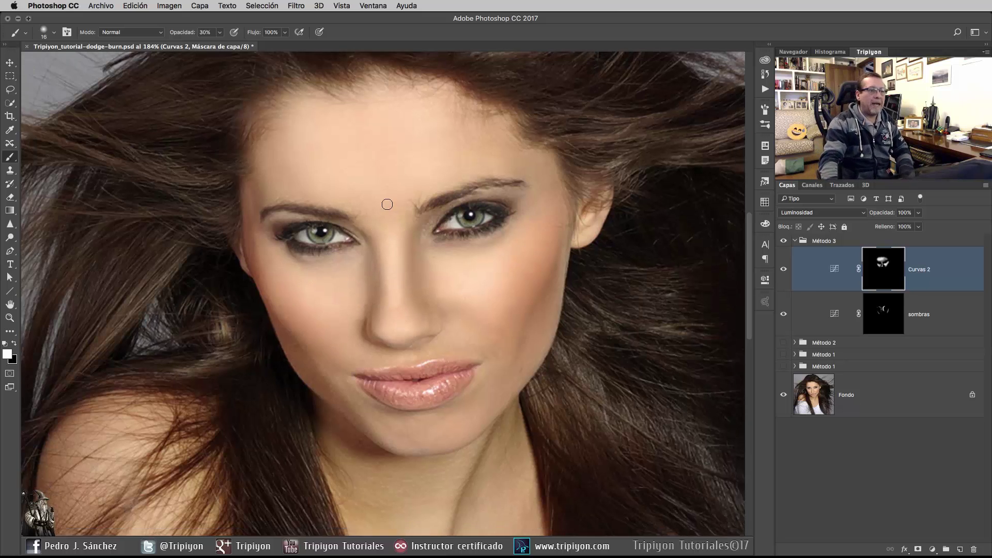
pyautogui.scroll(-5, 387, 204)
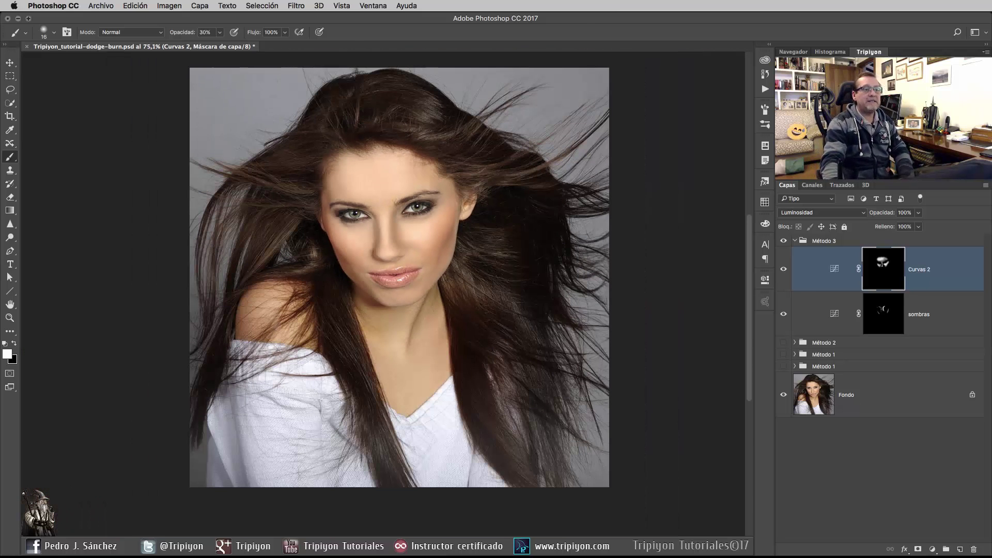
# - Toggle the visibility of the lightening curves layer and of the Método 3 group to compare before and after
pyautogui.click(785, 271)
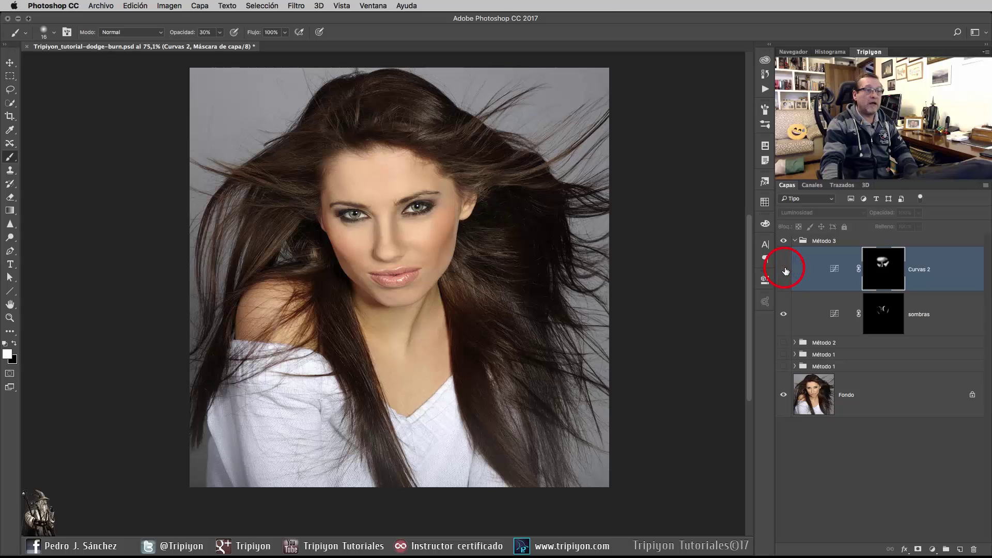
pyautogui.click(785, 270)
pyautogui.click(786, 271)
pyautogui.click(785, 270)
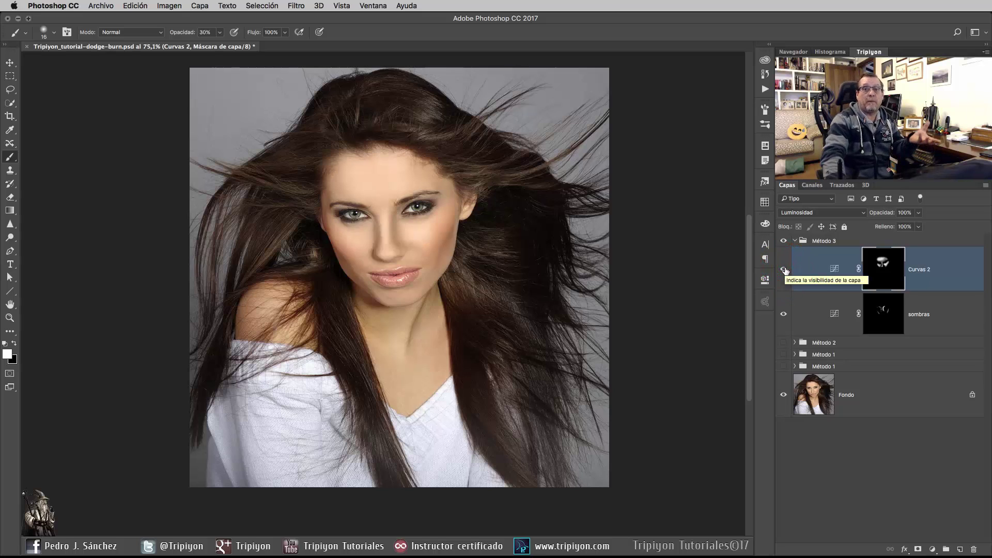
pyautogui.click(785, 241)
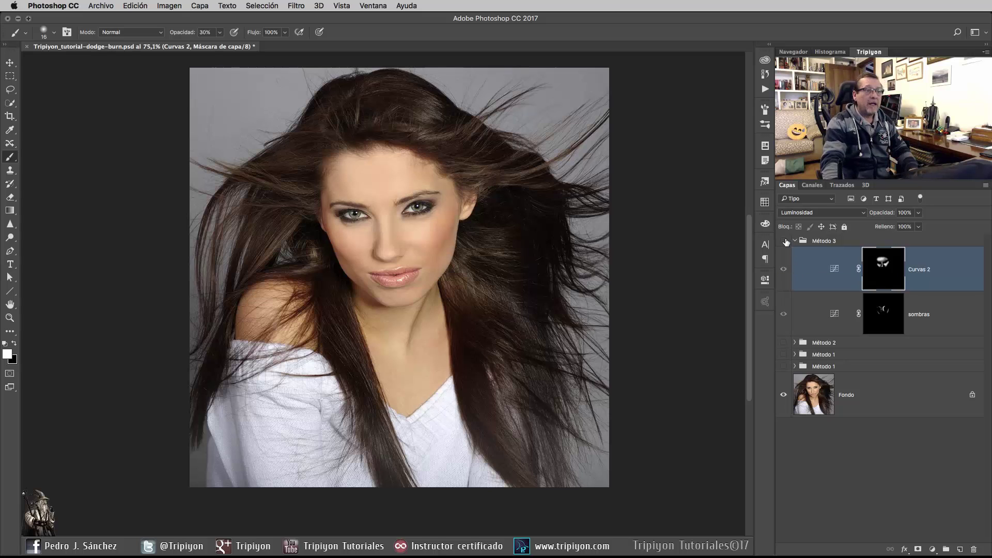
pyautogui.click(785, 241)
pyautogui.click(785, 241)
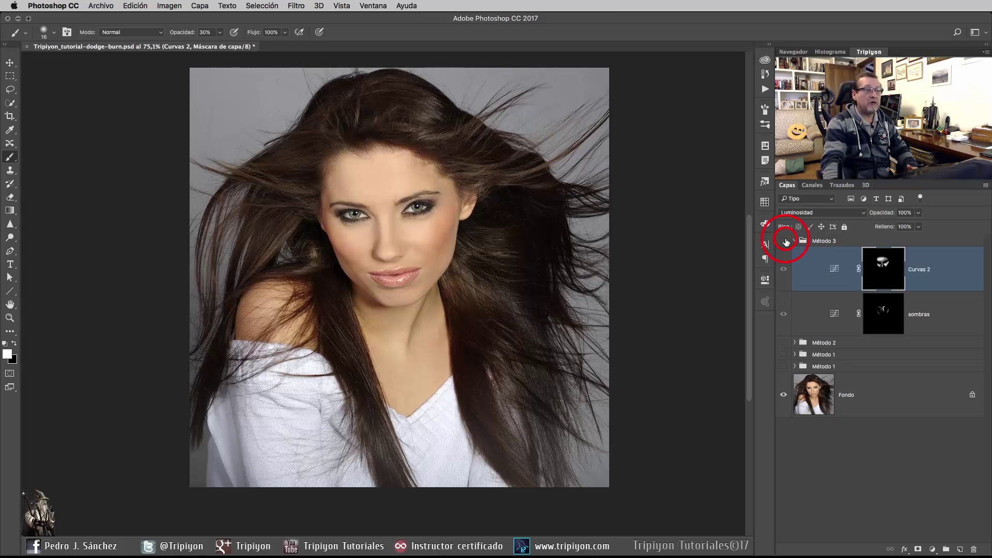
pyautogui.click(785, 242)
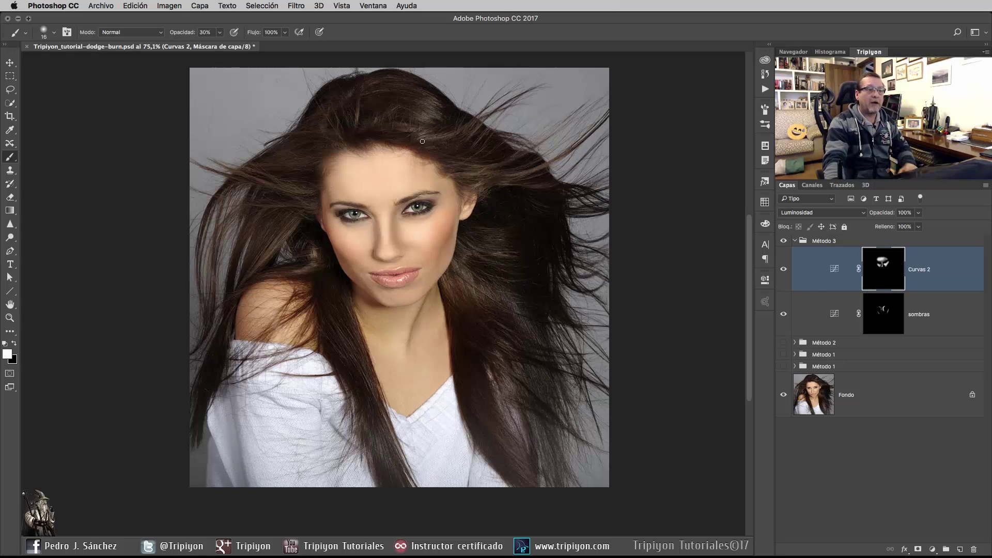
# - Reopen the lightening layer's curve settings to review the curve, and close them again
pyautogui.scroll(2, 419, 155)
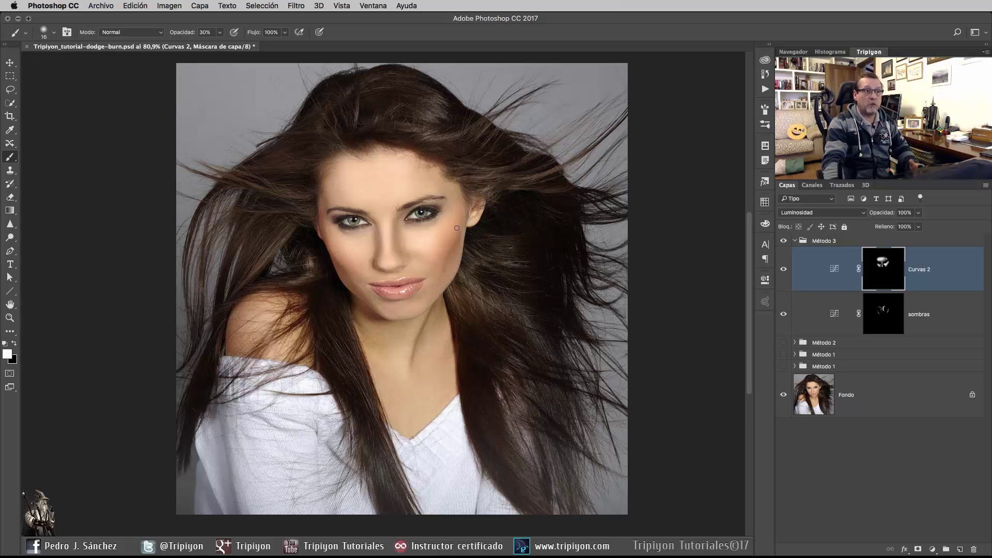
pyautogui.doubleClick(835, 269)
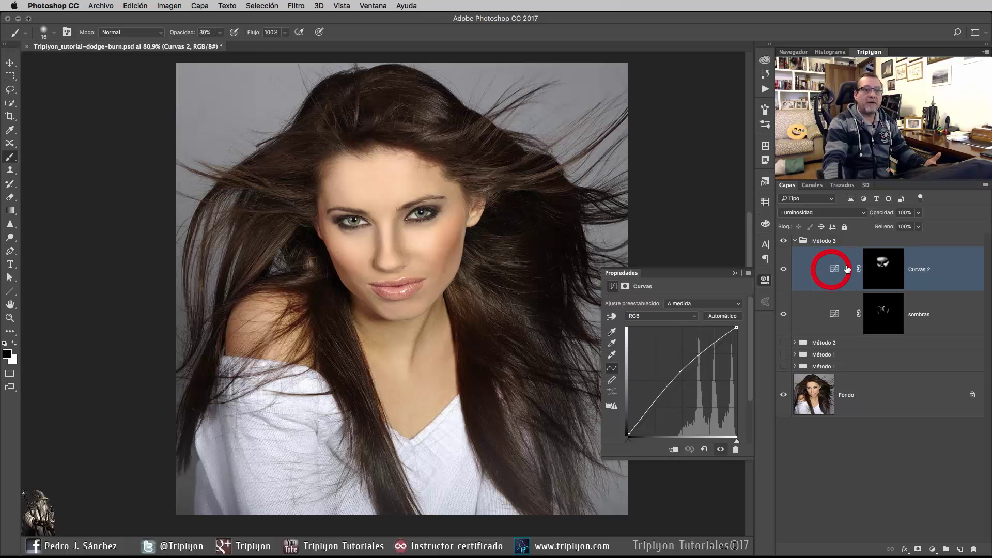
pyautogui.moveTo(737, 327); pyautogui.dragTo(742, 305)
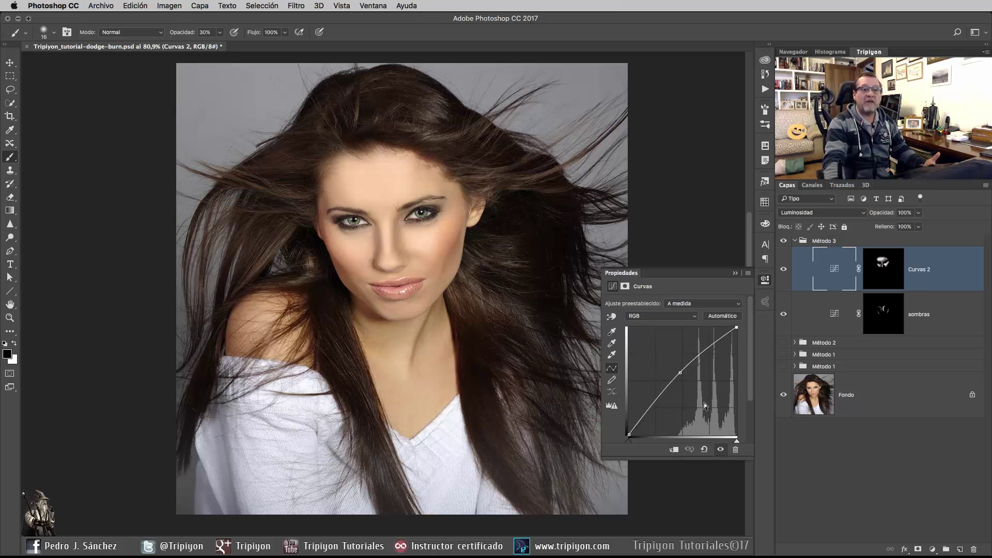
pyautogui.click(765, 280)
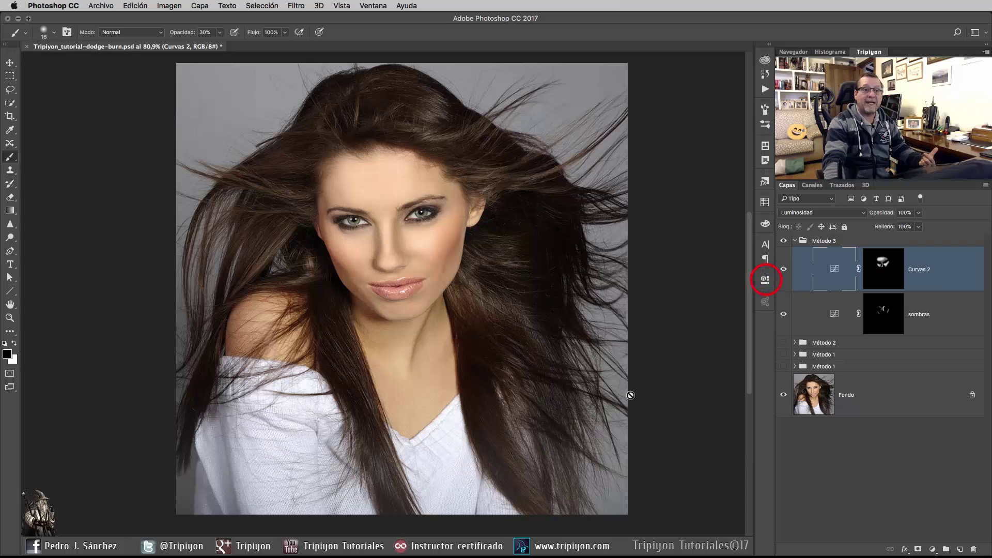